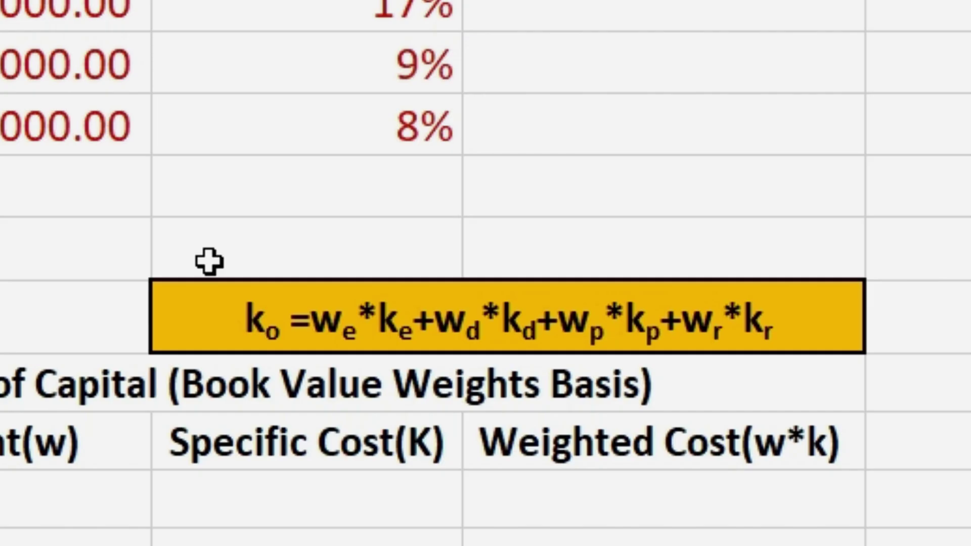
Review the WACC table's headings, the Ko cell and the 30% tax rate
{"action": "left_click", "coordinate": [510, 340]}
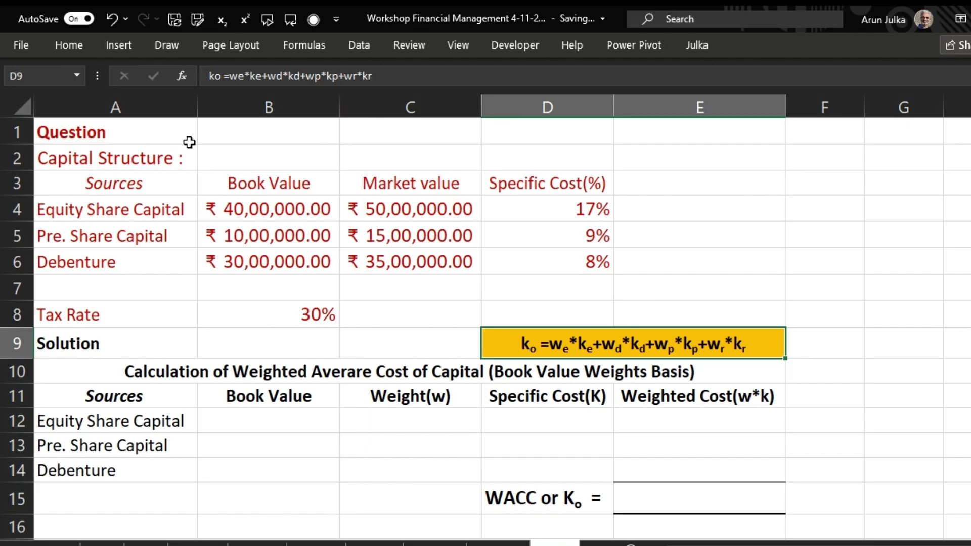
{"action": "left_click", "coordinate": [136, 159]}
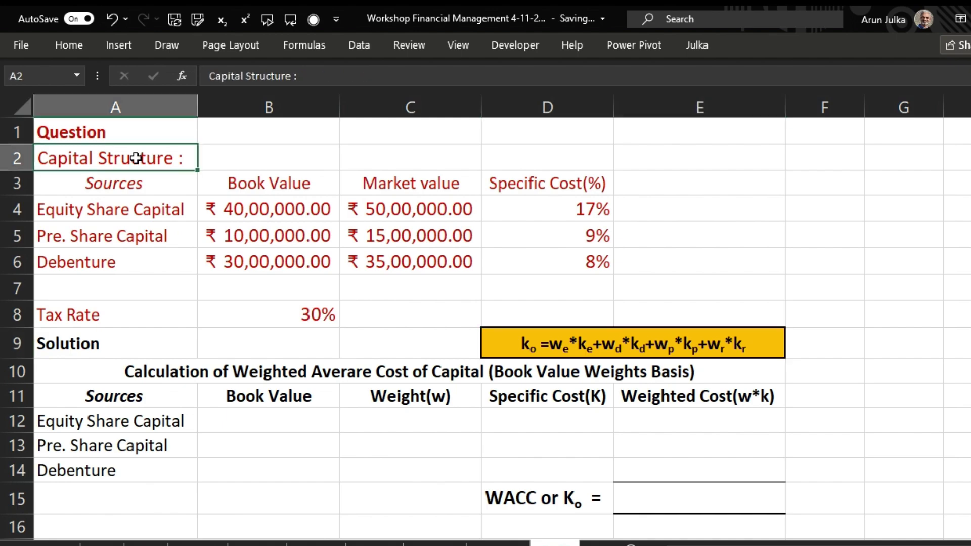
{"action": "left_click", "coordinate": [127, 185]}
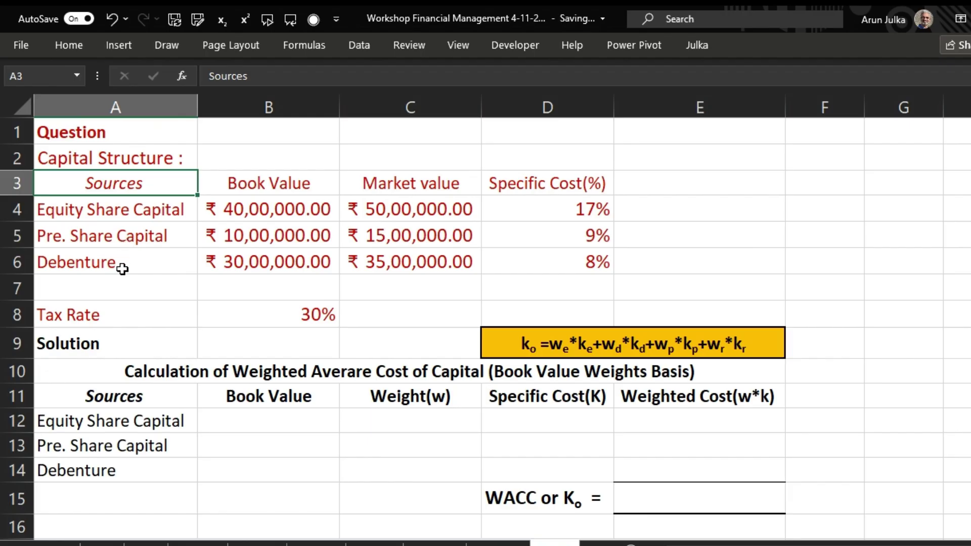
{"action": "left_click", "coordinate": [237, 193]}
{"action": "key", "text": "Right"}
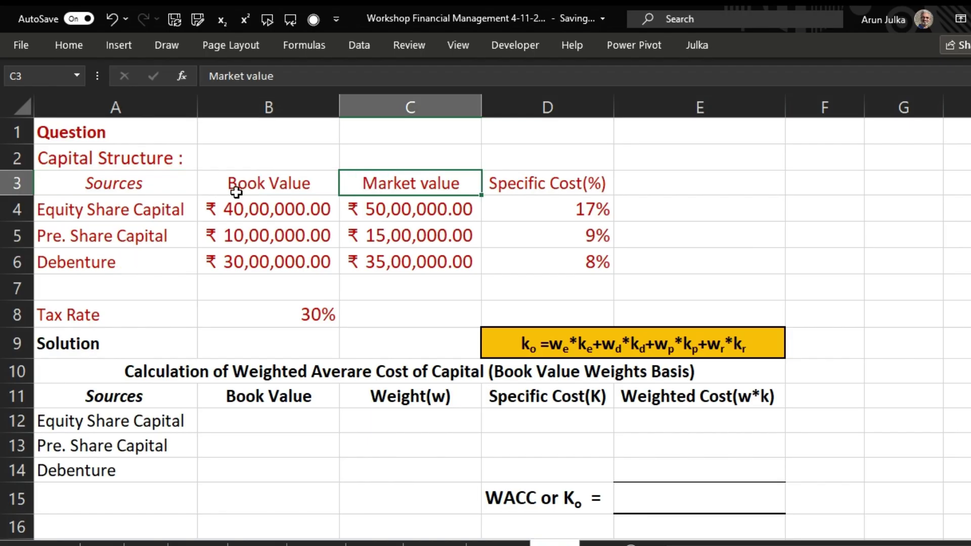
{"action": "key", "text": "Right"}
{"action": "left_click", "coordinate": [246, 307]}
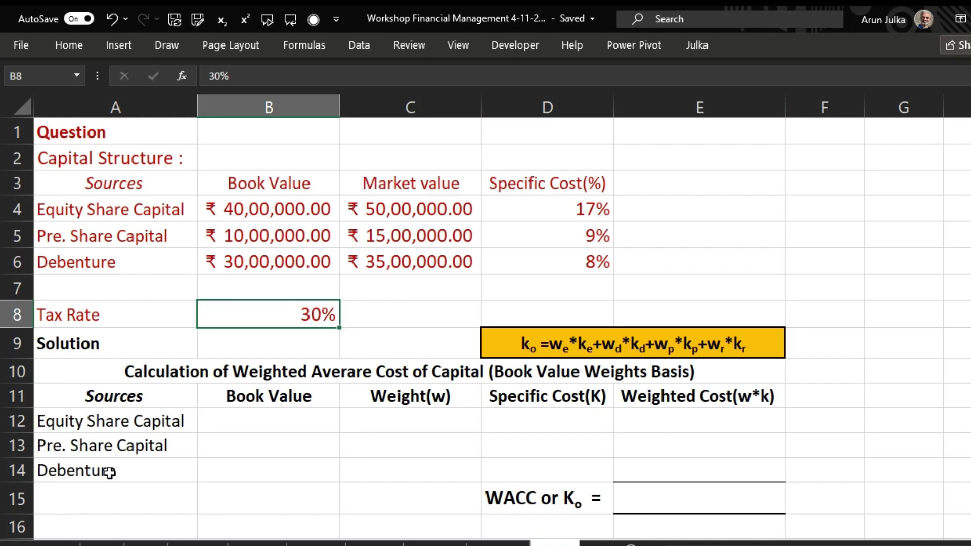
Link B12 to the equity book value in B4 and fill the link down to B14
{"action": "left_click", "coordinate": [253, 426]}
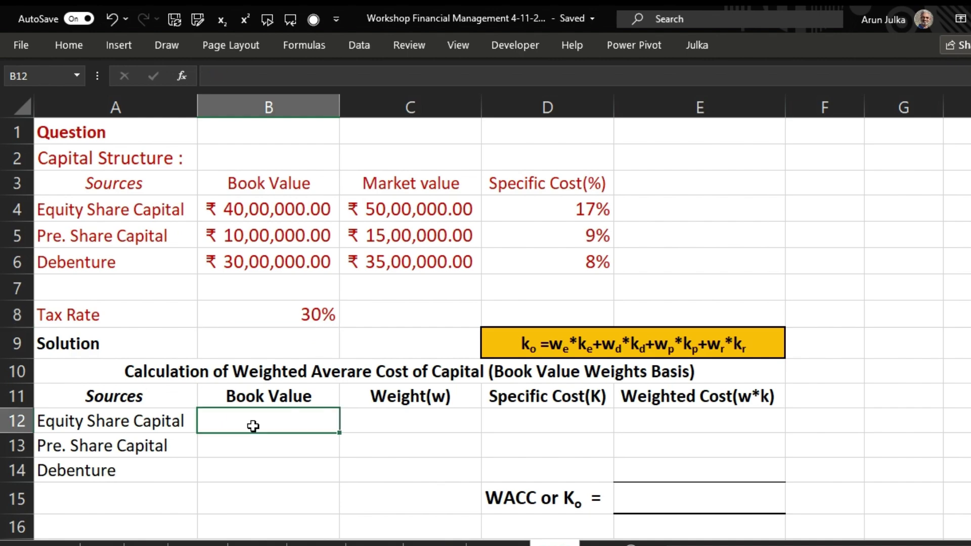
{"action": "type", "text": "="}
{"action": "left_click", "coordinate": [225, 215]}
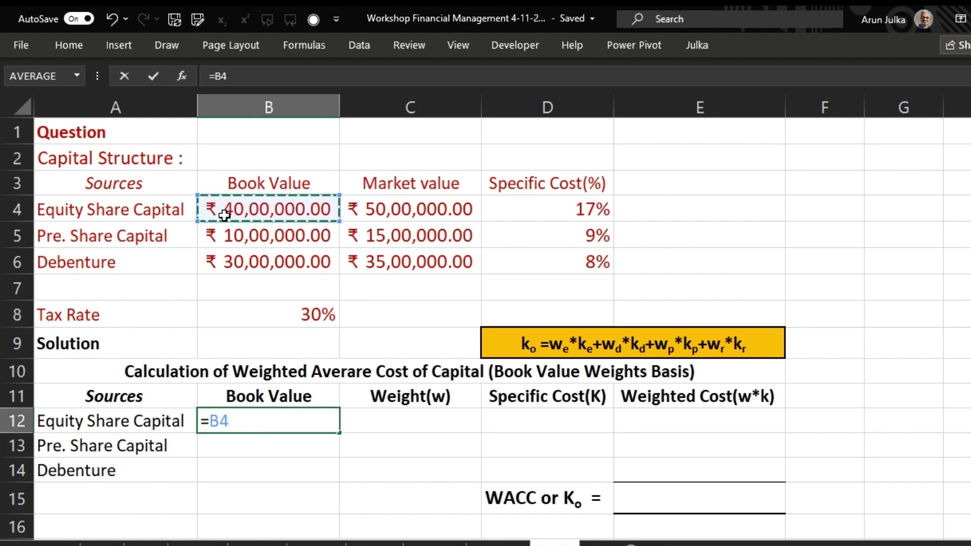
{"action": "key", "text": "Return"}
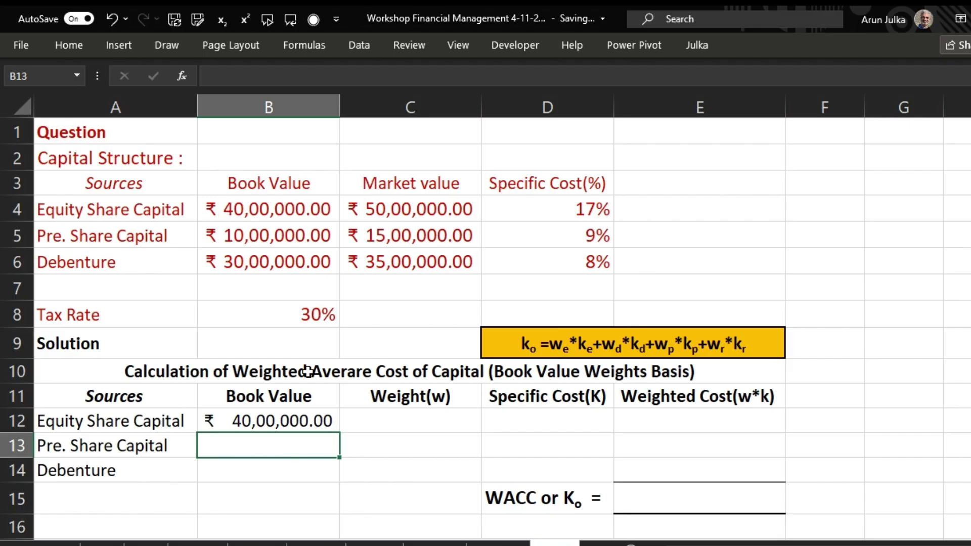
{"action": "left_click", "coordinate": [330, 416]}
{"action": "left_click_drag", "start_coordinate": [340, 437], "coordinate": [338, 482]}
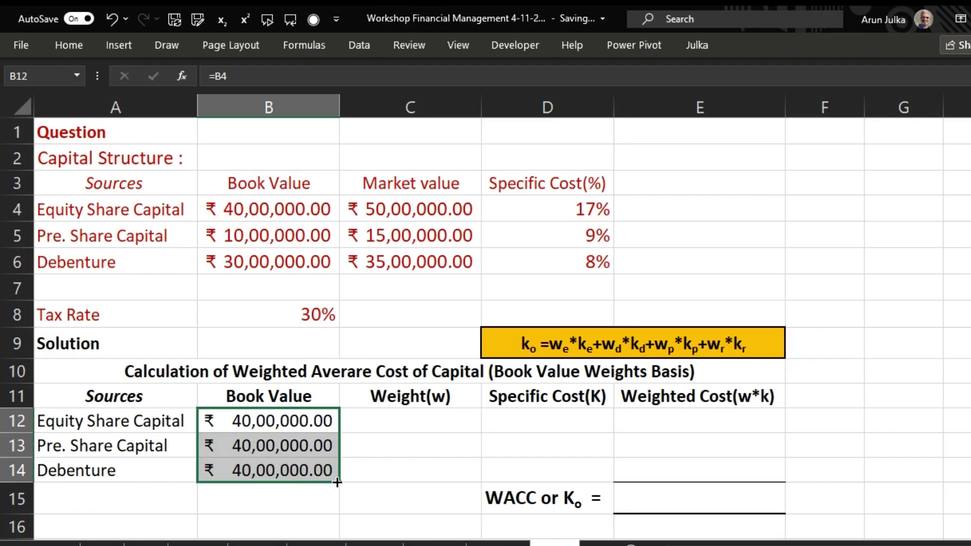
Enter C12's weight formula dividing B12 by the SUM of B12:B14
{"action": "left_click", "coordinate": [385, 420]}
{"action": "type", "text": "="}
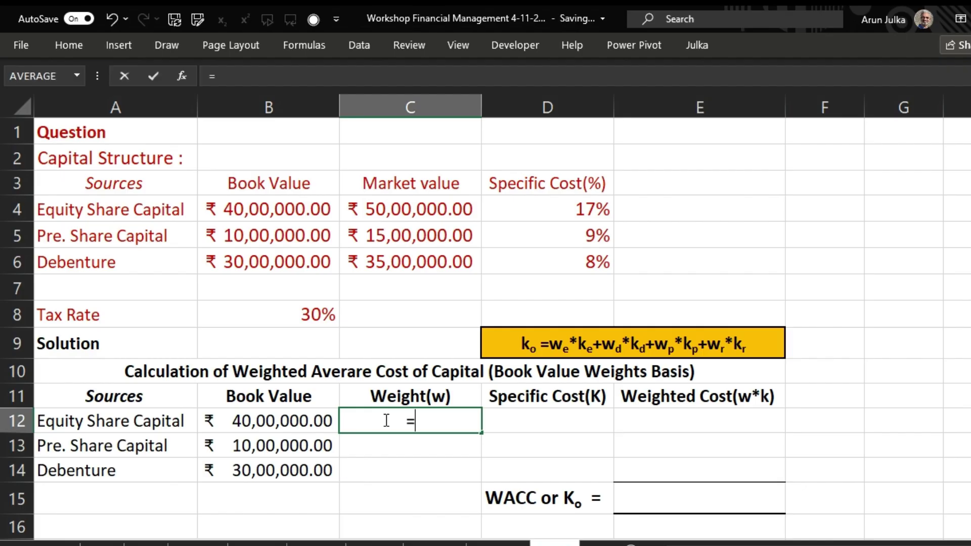
{"action": "left_click", "coordinate": [293, 422]}
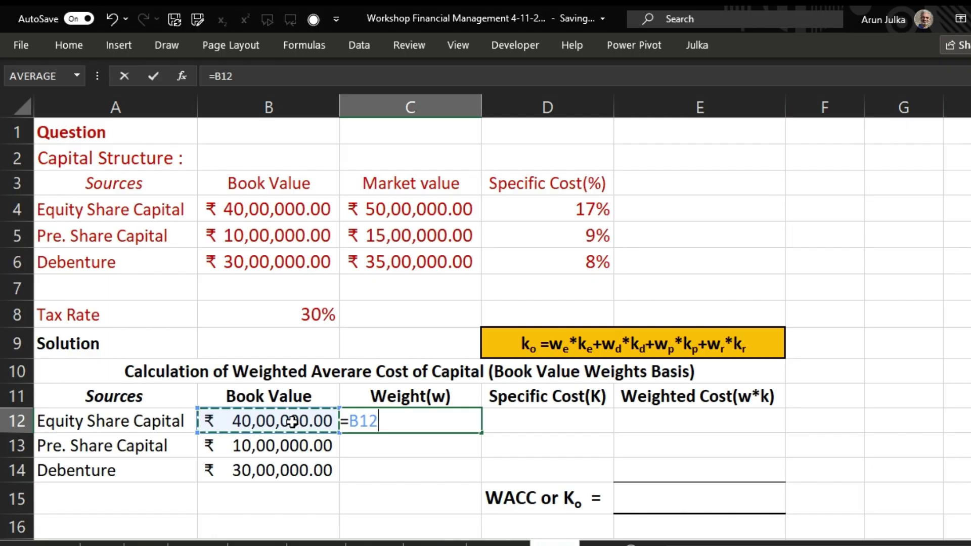
{"action": "type", "text": "/"}
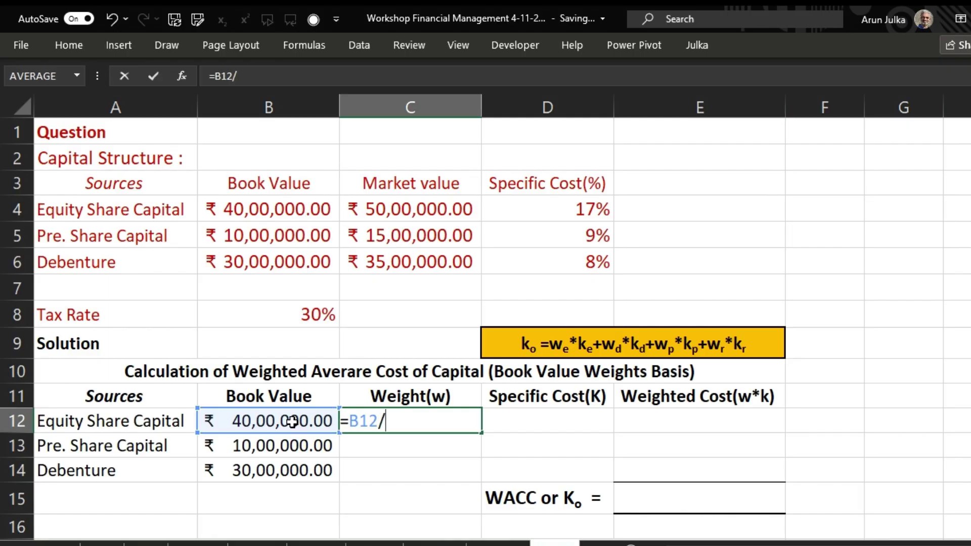
{"action": "type", "text": "sum"}
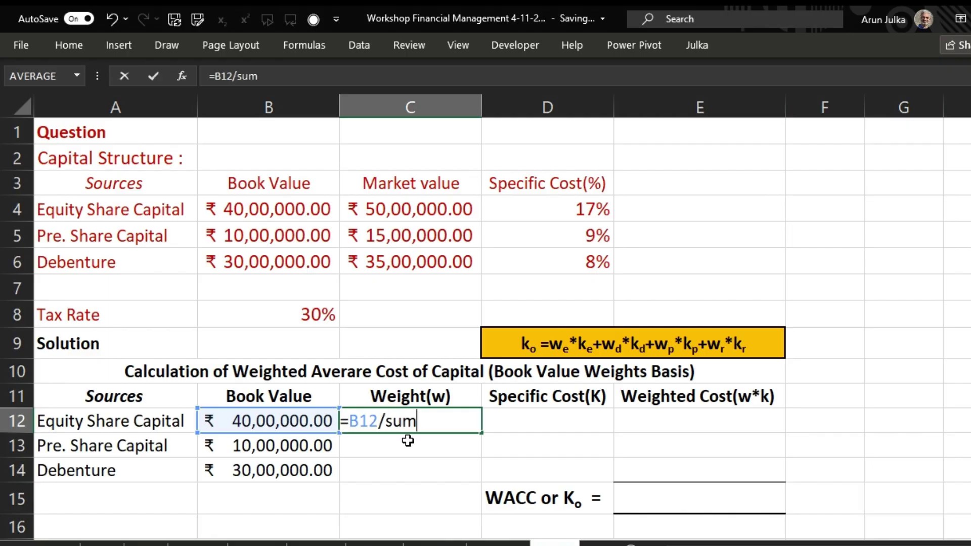
{"action": "key", "text": "Tab"}
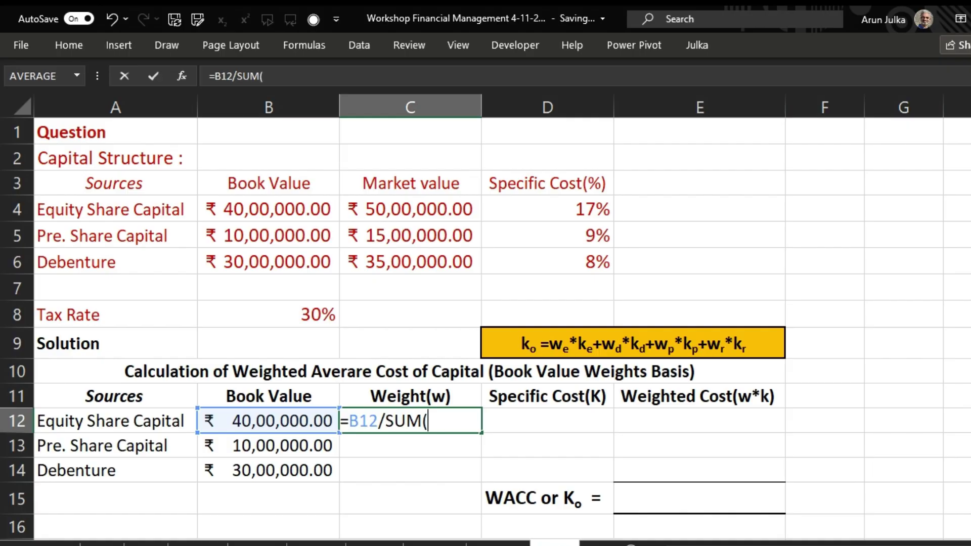
{"action": "left_click_drag", "start_coordinate": [263, 421], "coordinate": [261, 465]}
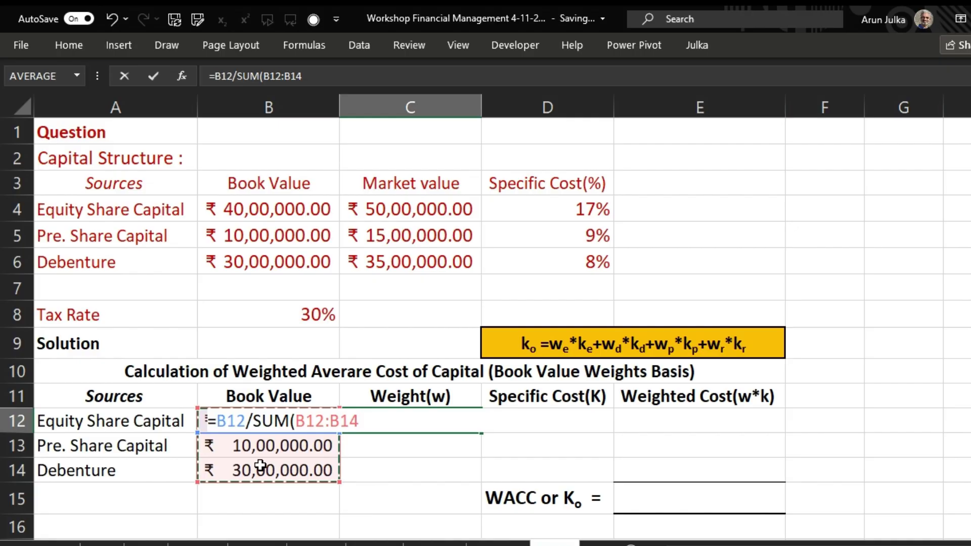
{"action": "type", "text": ")"}
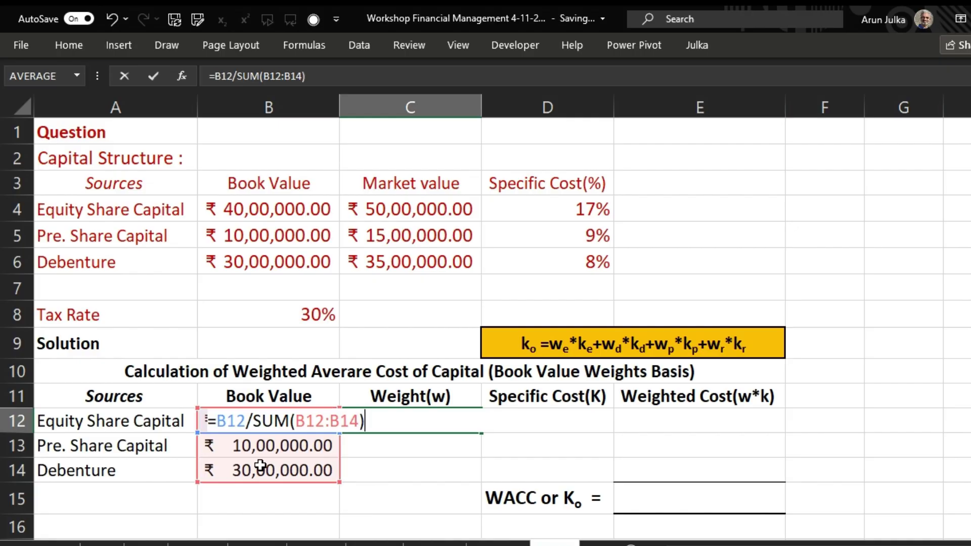
Make the range absolute ($B$12:$B$14) and copy the weight down to C14, giving 0.5, 0.125, 0.375
{"action": "left_click", "coordinate": [318, 422]}
{"action": "key", "text": "F4"}
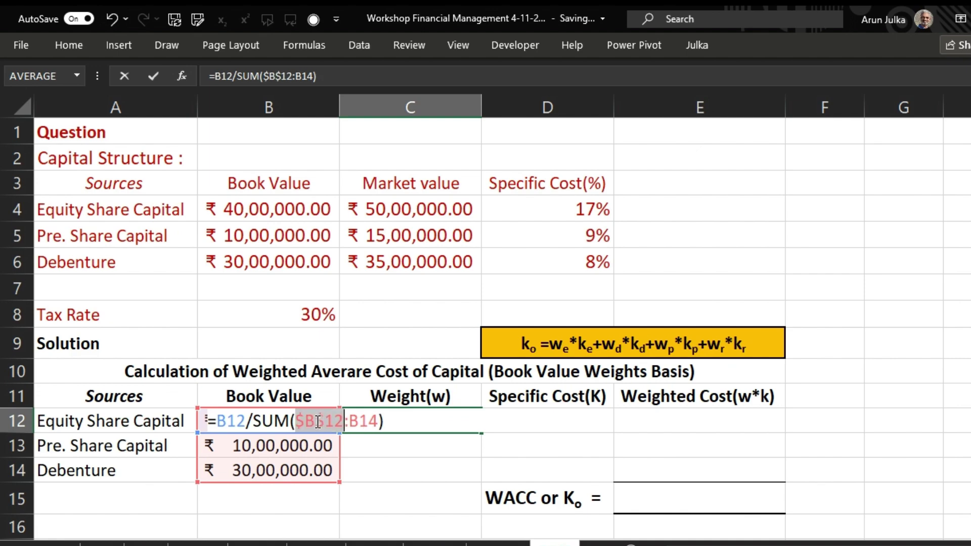
{"action": "left_click", "coordinate": [360, 420]}
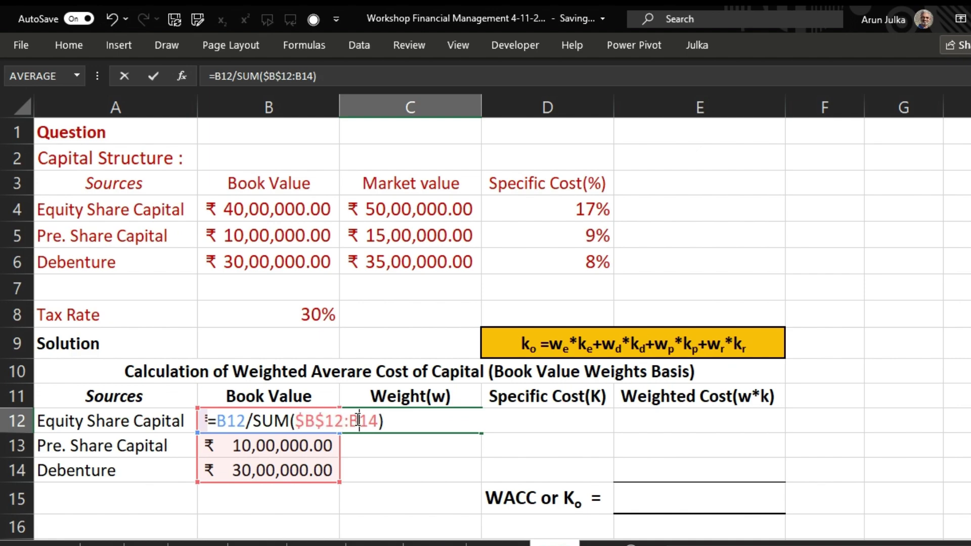
{"action": "key", "text": "F4"}
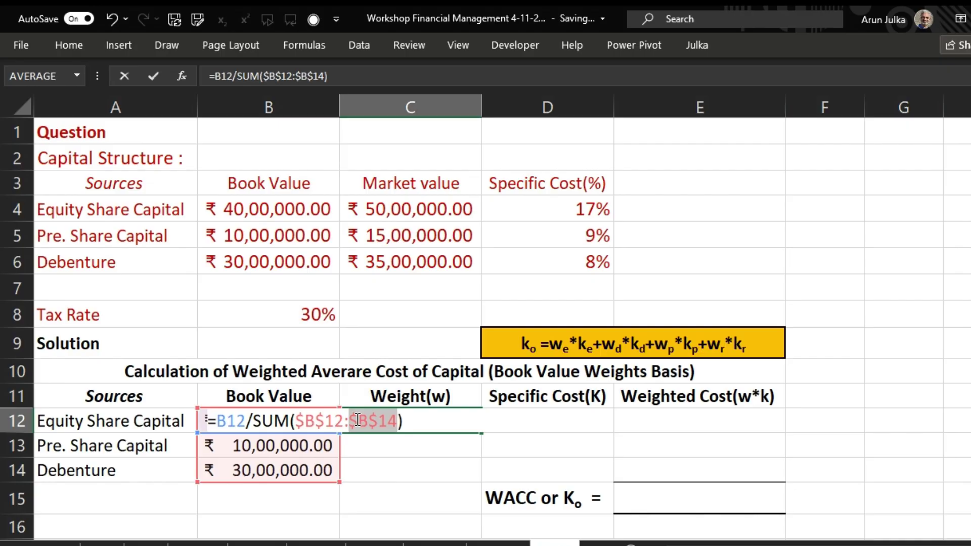
{"action": "key", "text": "Return"}
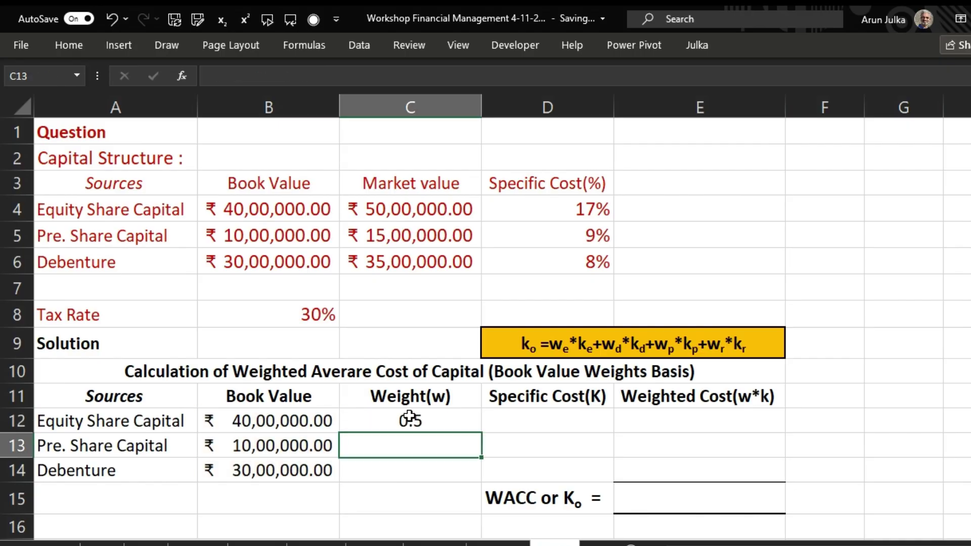
{"action": "left_click", "coordinate": [410, 421]}
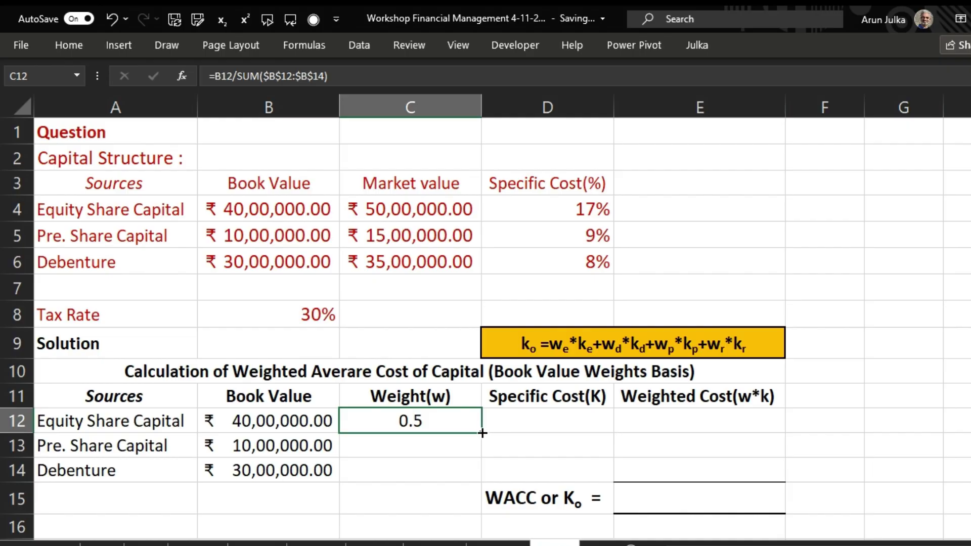
{"action": "left_click_drag", "start_coordinate": [480, 433], "coordinate": [472, 474]}
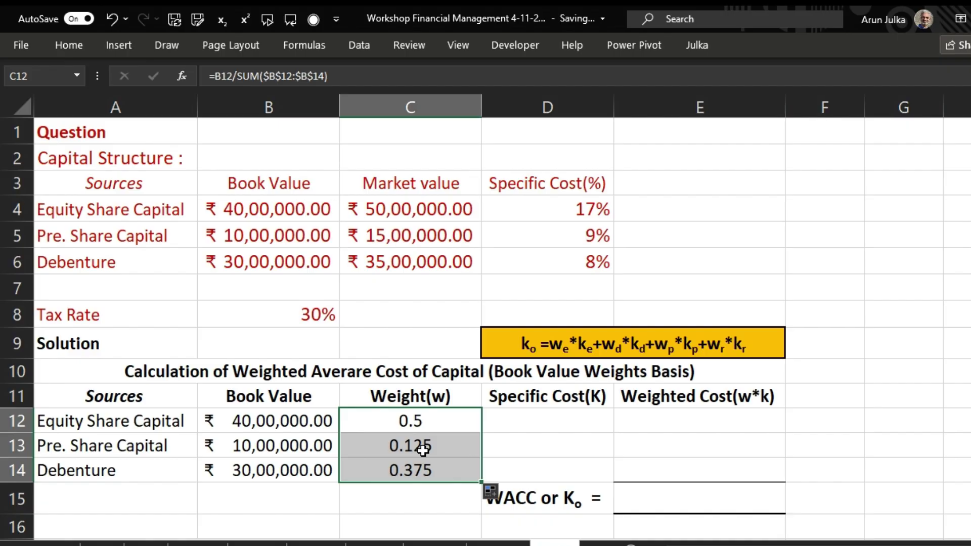
Link the equity and preference specific costs to D4 (17%) and D5 (9%)
{"action": "left_click", "coordinate": [538, 415]}
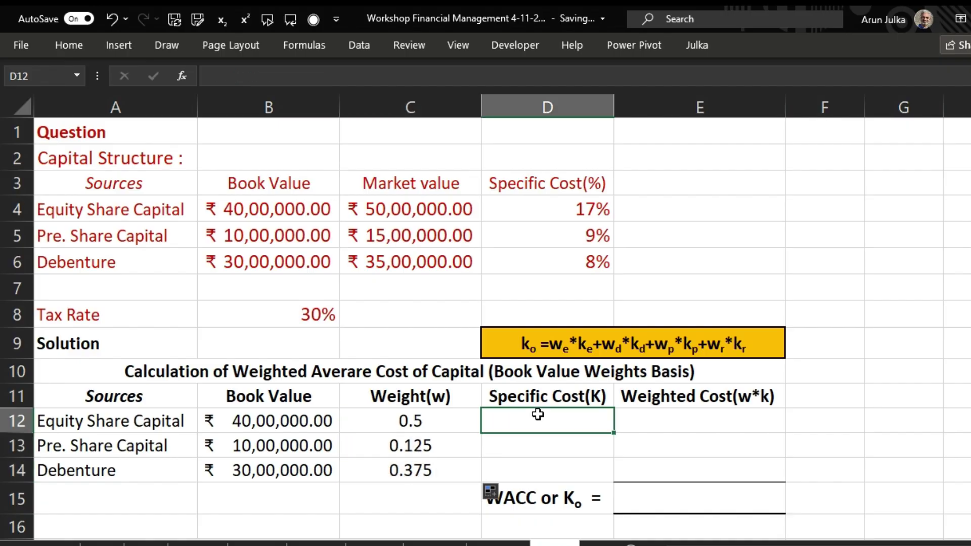
{"action": "type", "text": "="}
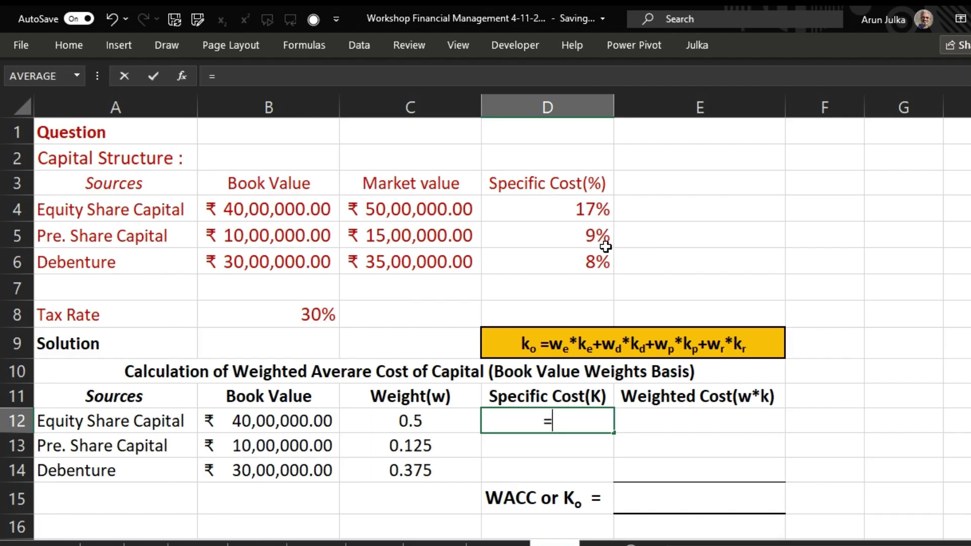
{"action": "left_click", "coordinate": [577, 217]}
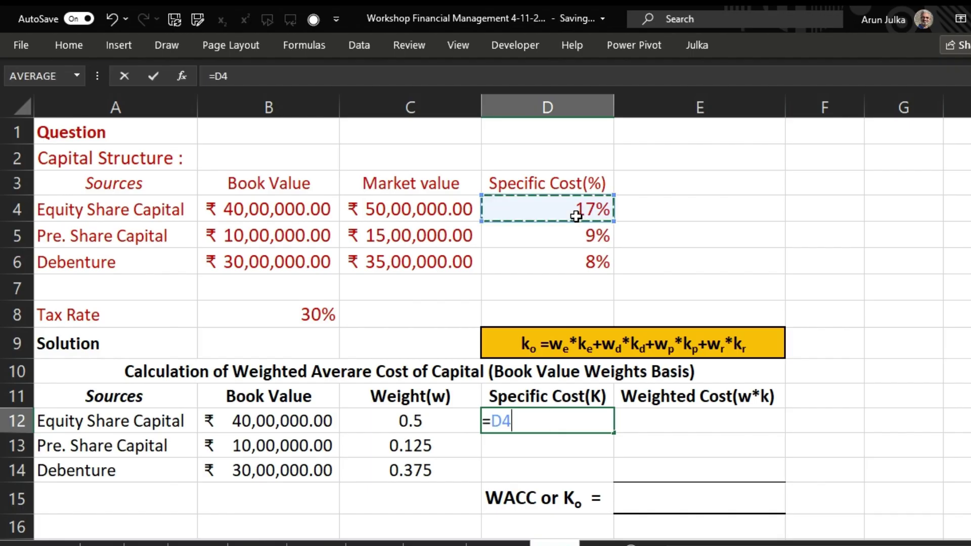
{"action": "key", "text": "Return"}
{"action": "type", "text": "="}
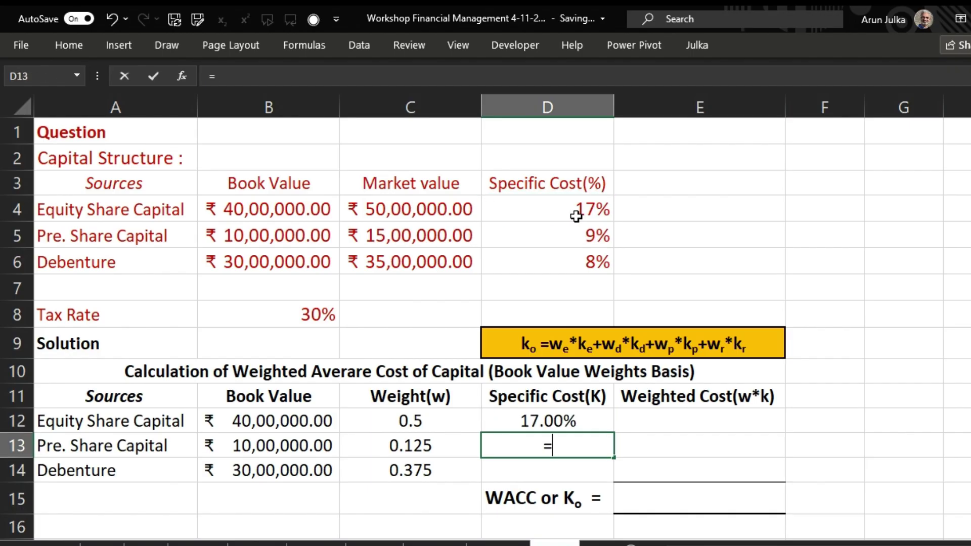
{"action": "left_click", "coordinate": [566, 232]}
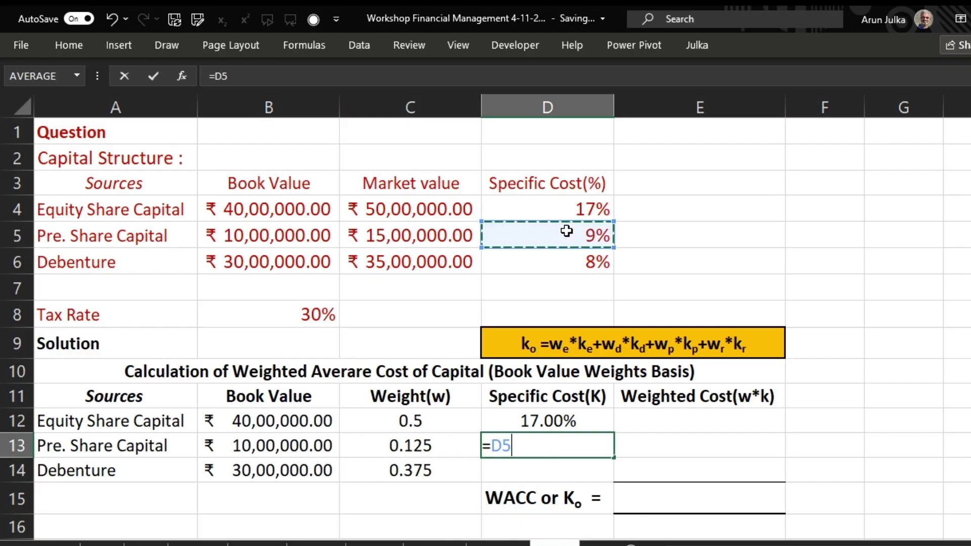
{"action": "key", "text": "Return"}
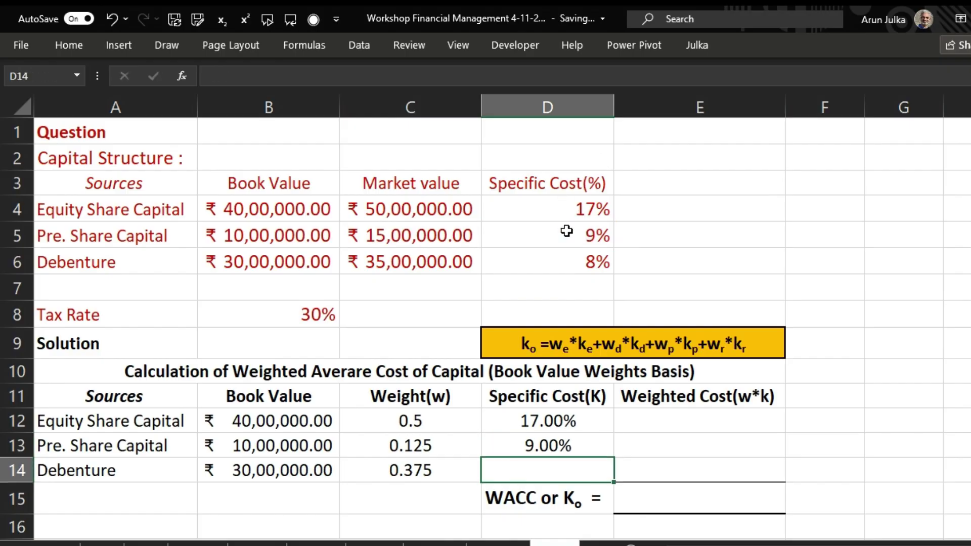
Enter the debenture's after-tax cost as =D6*(1-B8), giving 5.60%
{"action": "type", "text": "="}
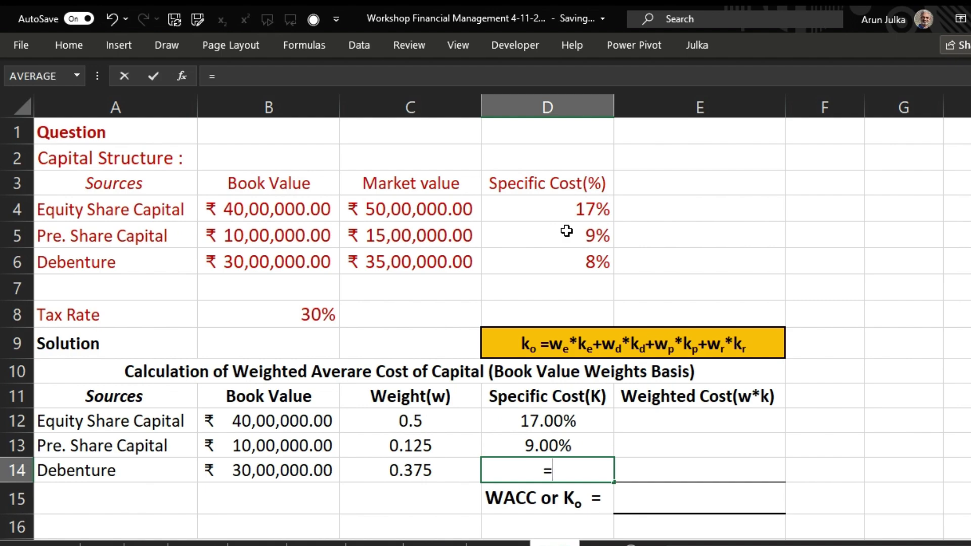
{"action": "left_click", "coordinate": [581, 261]}
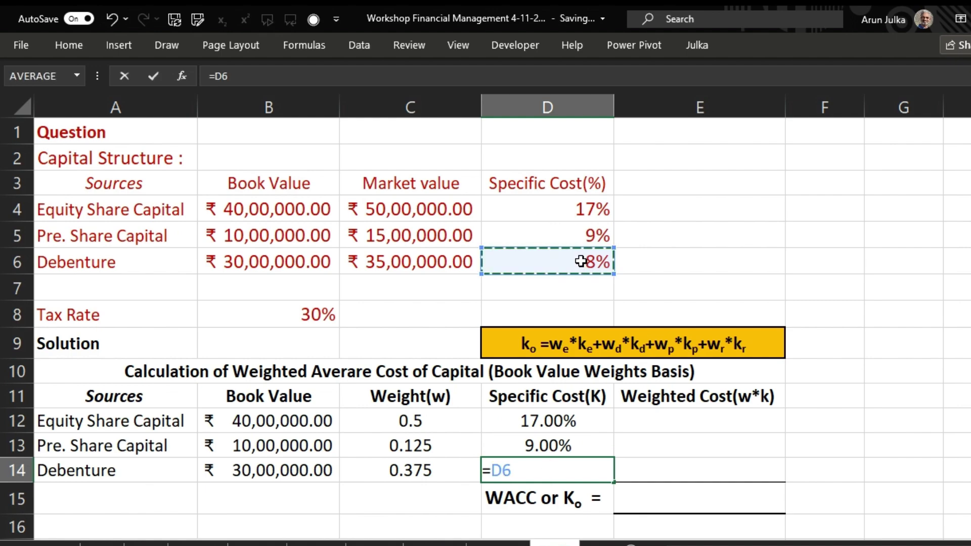
{"action": "type", "text": "*(1-"}
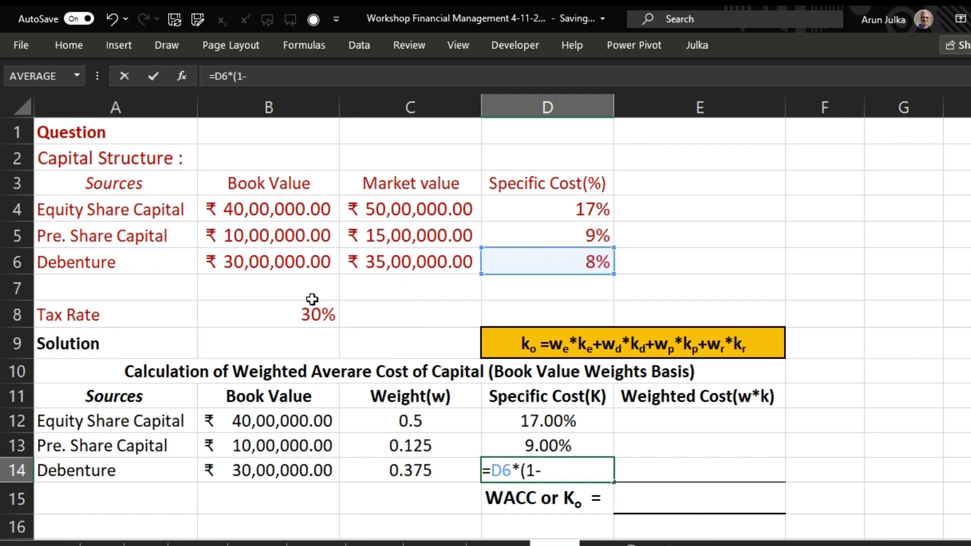
{"action": "left_click", "coordinate": [314, 315]}
{"action": "type", "text": ")"}
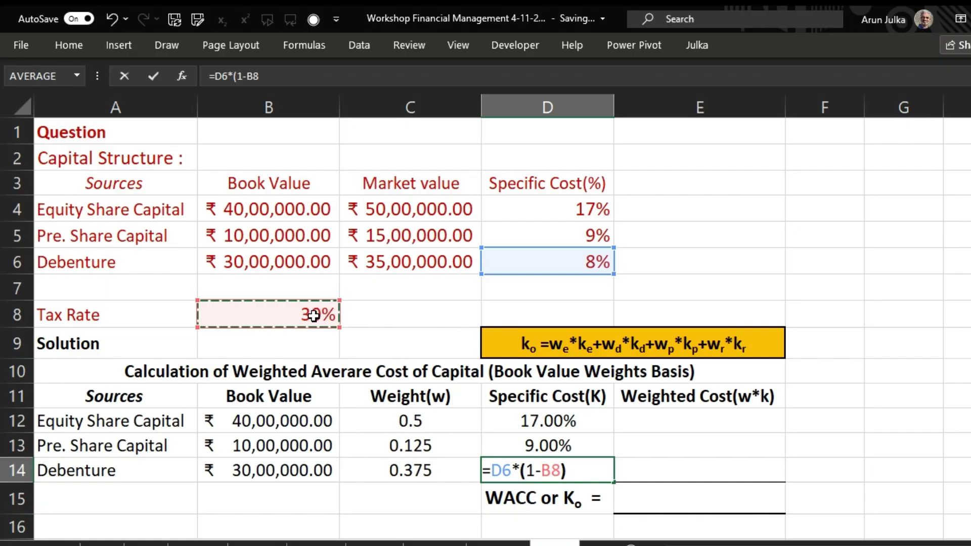
{"action": "key", "text": "Return"}
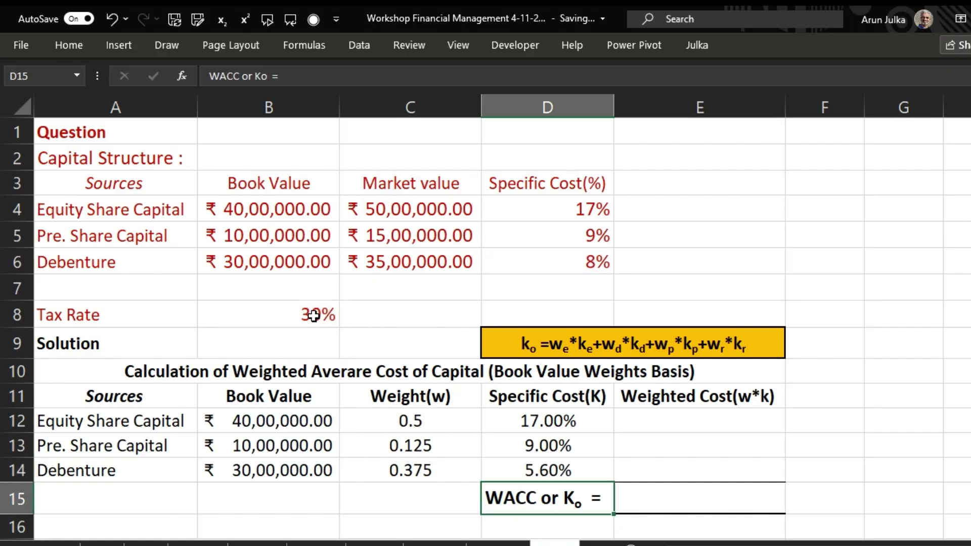
{"action": "left_click", "coordinate": [668, 422]}
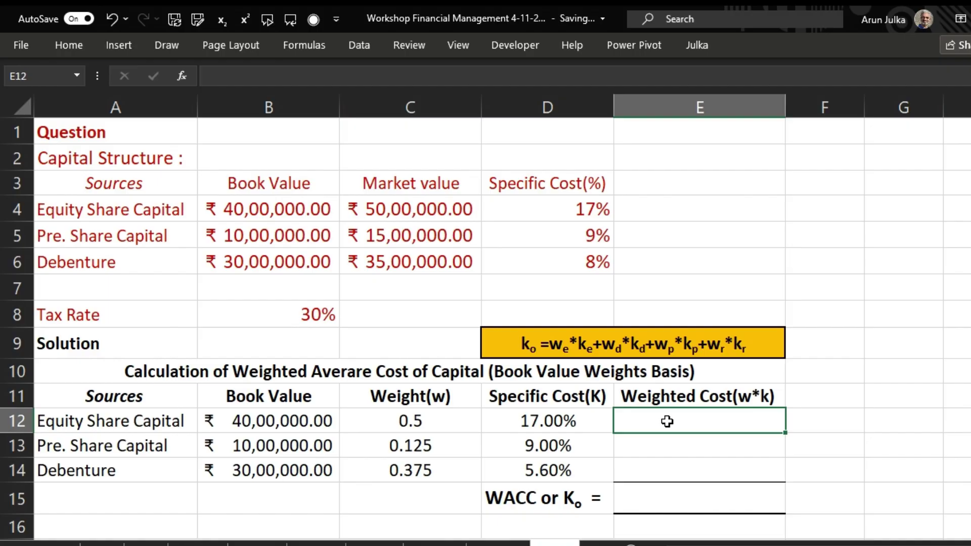
Enter =C12*D12 in E12 and fill down to E14, giving 8.50%, 1.13% and 2.10%
{"action": "type", "text": "="}
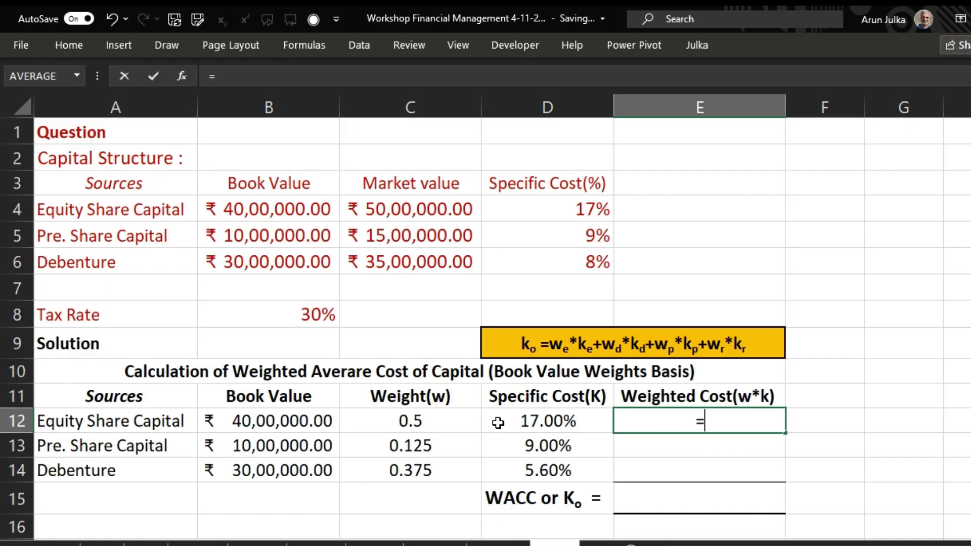
{"action": "left_click", "coordinate": [445, 423]}
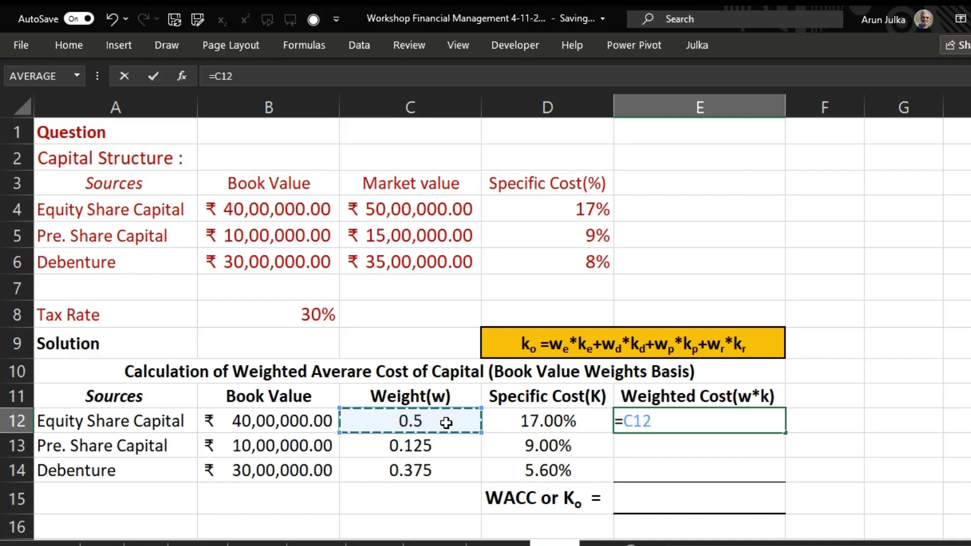
{"action": "type", "text": "*"}
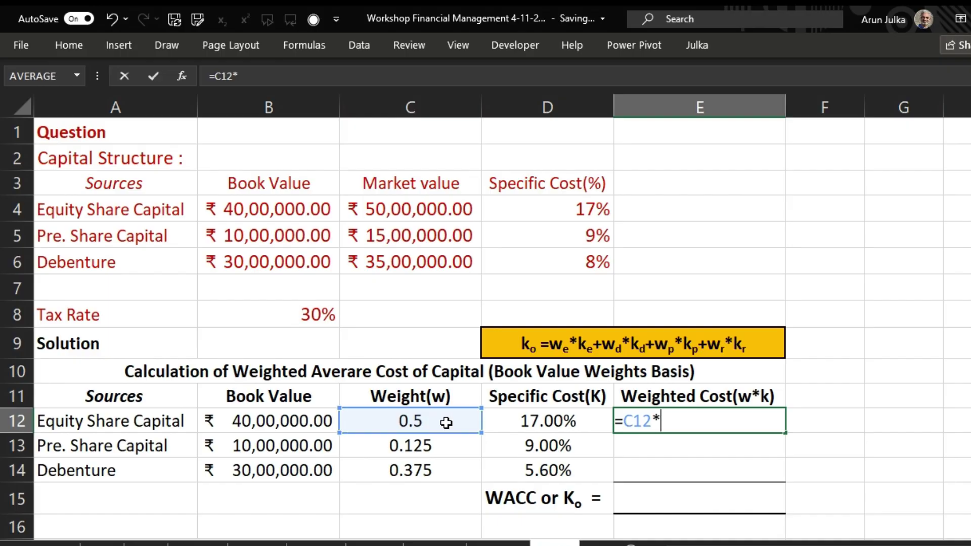
{"action": "left_click", "coordinate": [559, 419]}
{"action": "key", "text": "Return"}
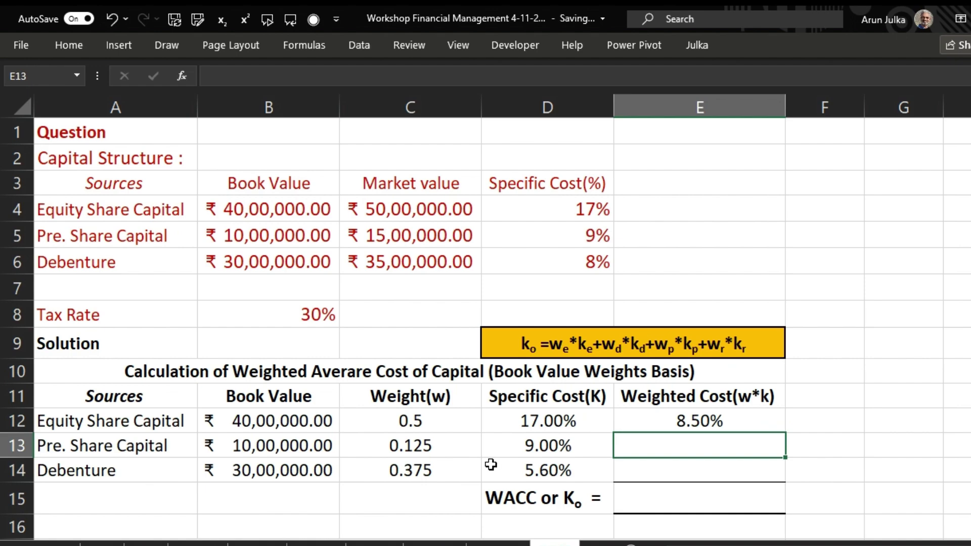
{"action": "left_click", "coordinate": [724, 427]}
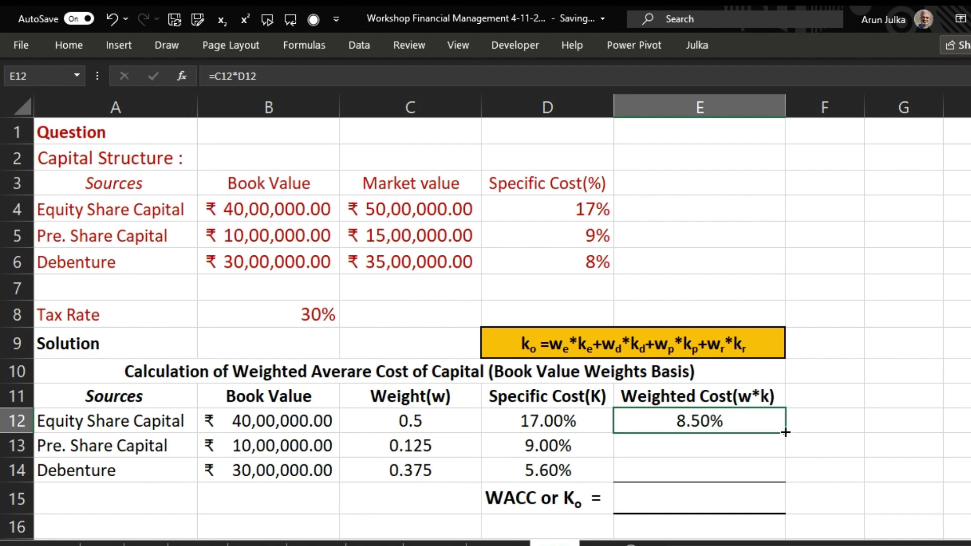
{"action": "left_click_drag", "start_coordinate": [786, 432], "coordinate": [782, 469]}
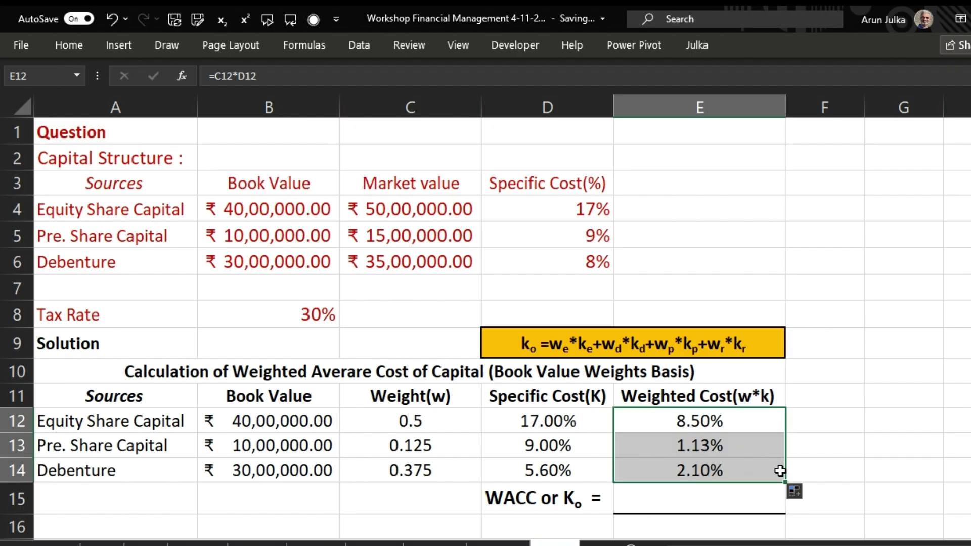
{"action": "left_click", "coordinate": [685, 507]}
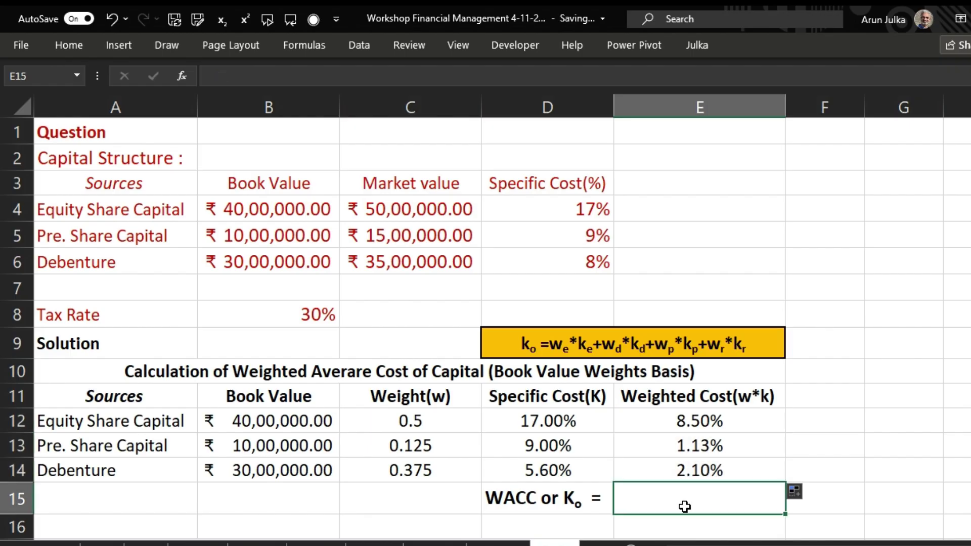
Total the weighted costs in E15 with =SUM(E12:E14), giving 11.73%
{"action": "type", "text": "="}
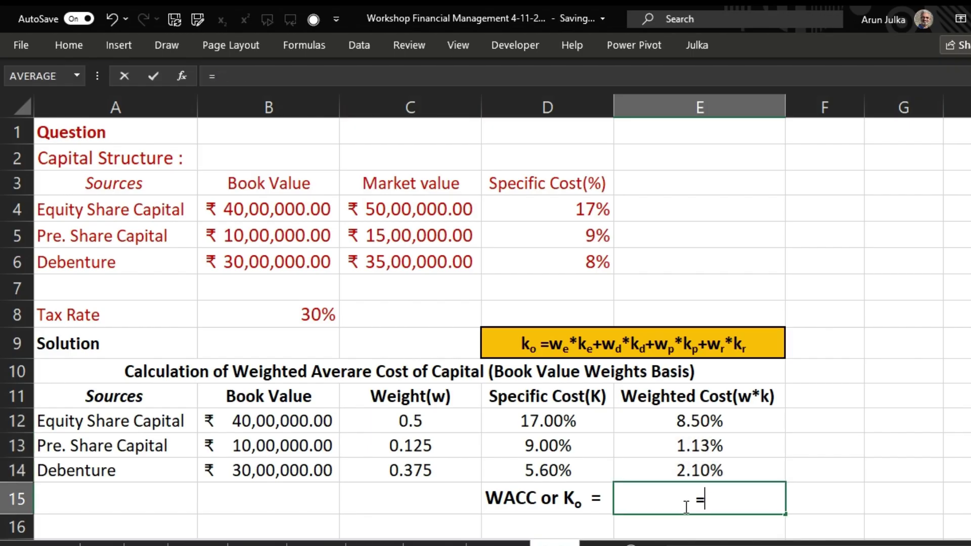
{"action": "type", "text": "sum"}
{"action": "key", "text": "Tab"}
{"action": "left_click", "coordinate": [693, 421]}
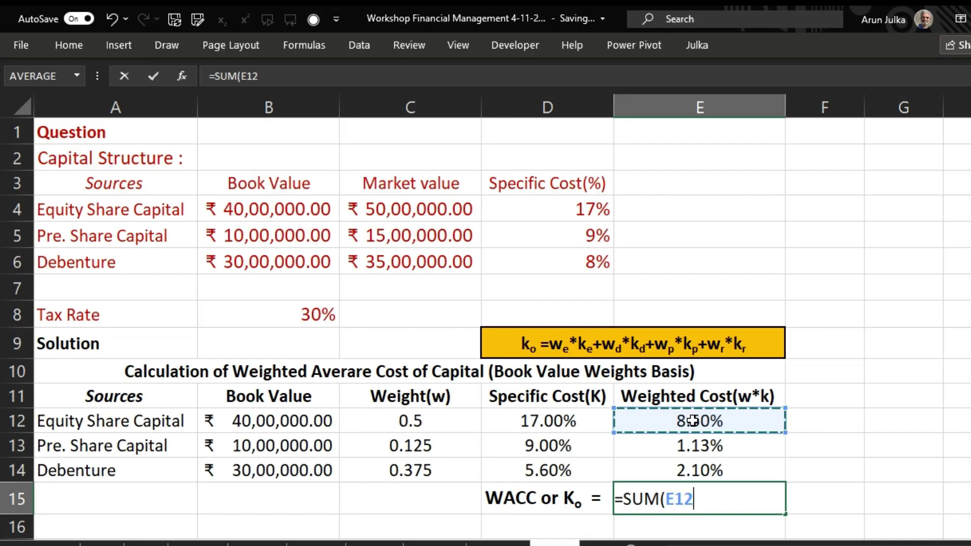
{"action": "left_click_drag", "start_coordinate": [693, 421], "coordinate": [687, 462]}
{"action": "type", "text": ")"}
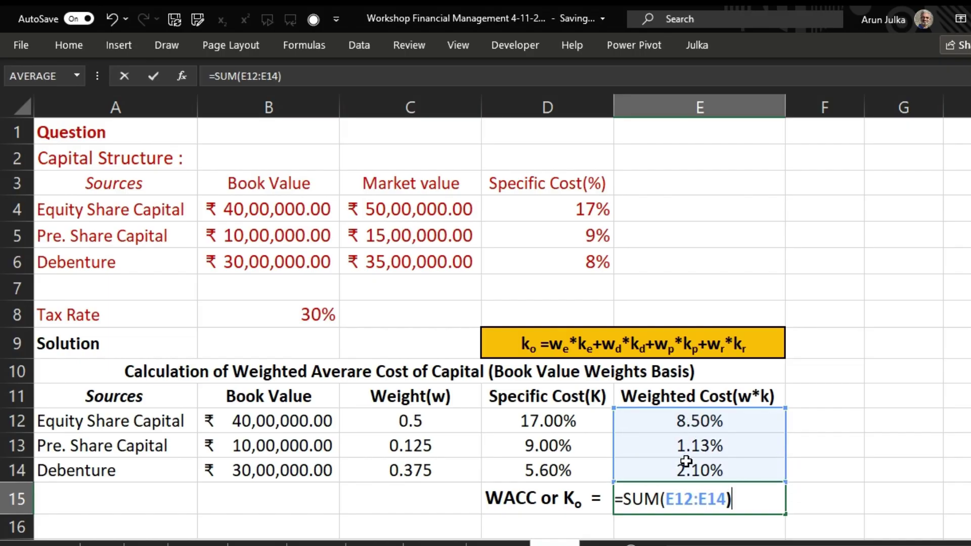
{"action": "key", "text": "Return"}
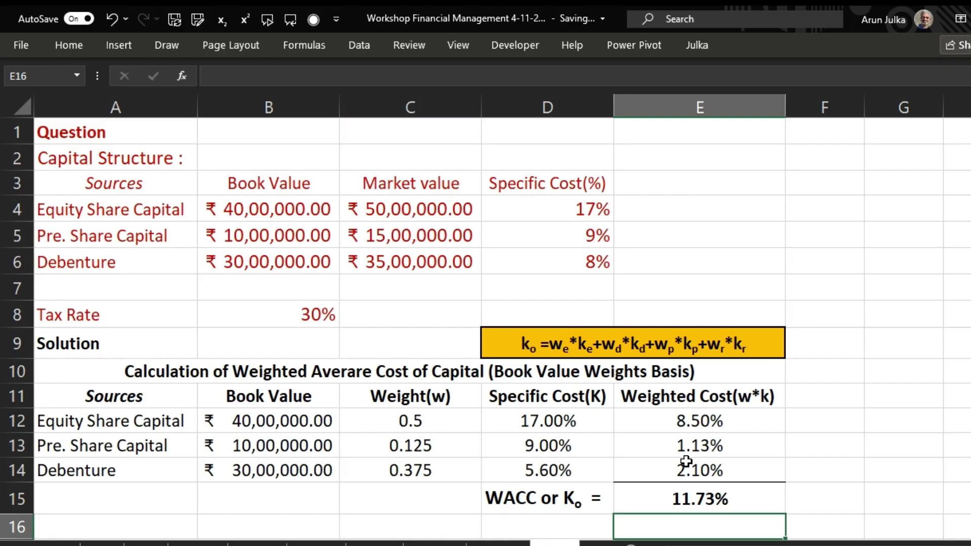
Link B19 to the equity market value in C4 and fill down to B21 (50,00,000 / 15,00,000 / 35,00,000)
{"action": "left_click", "coordinate": [41, 377]}
{"action": "scroll", "coordinate": [315, 439], "scroll_direction": "down", "scroll_amount": 2}
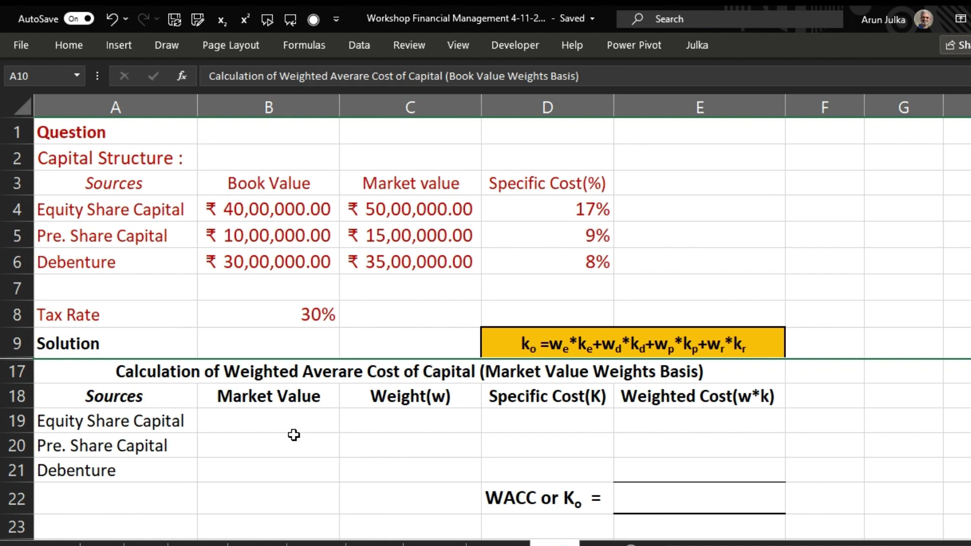
{"action": "left_click", "coordinate": [273, 424]}
{"action": "double_click", "coordinate": [274, 423]}
{"action": "type", "text": "="}
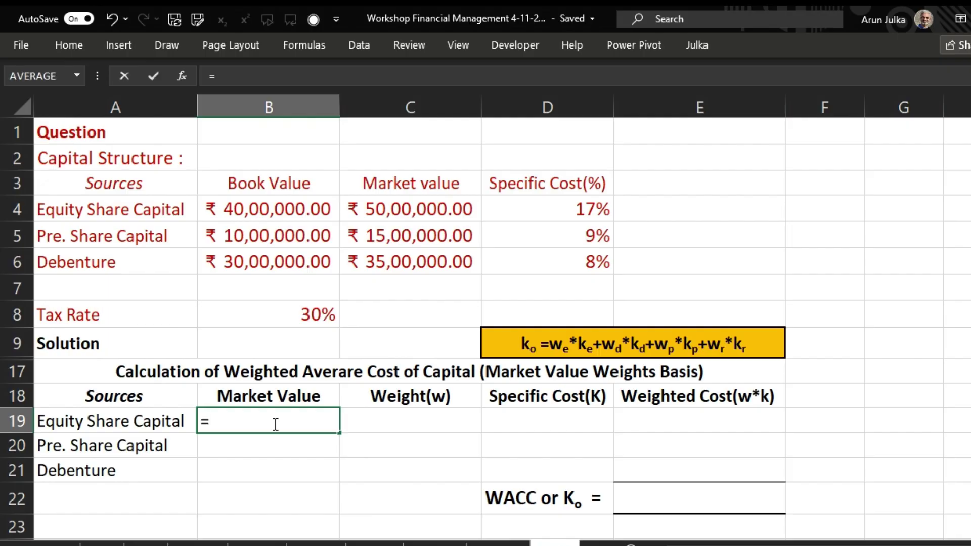
{"action": "left_click", "coordinate": [396, 217]}
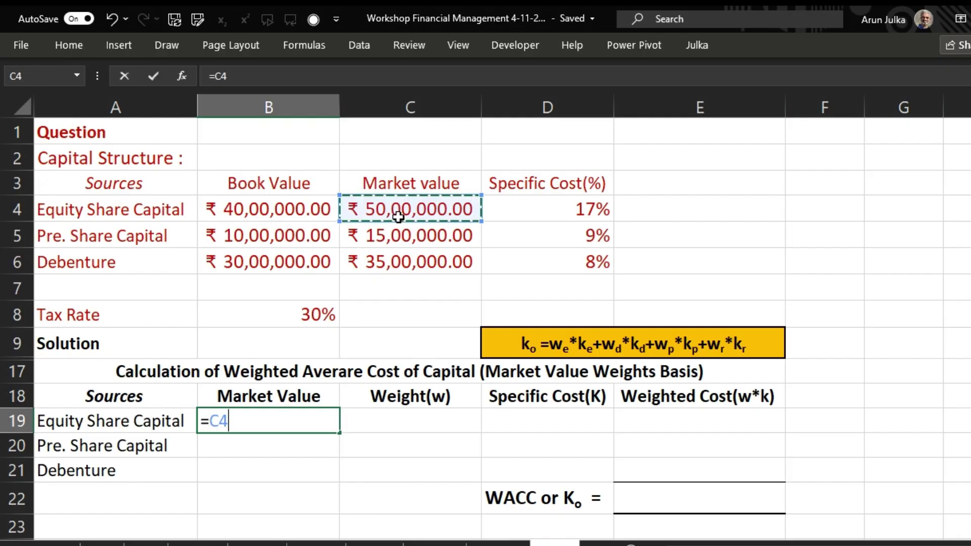
{"action": "key", "text": "Return"}
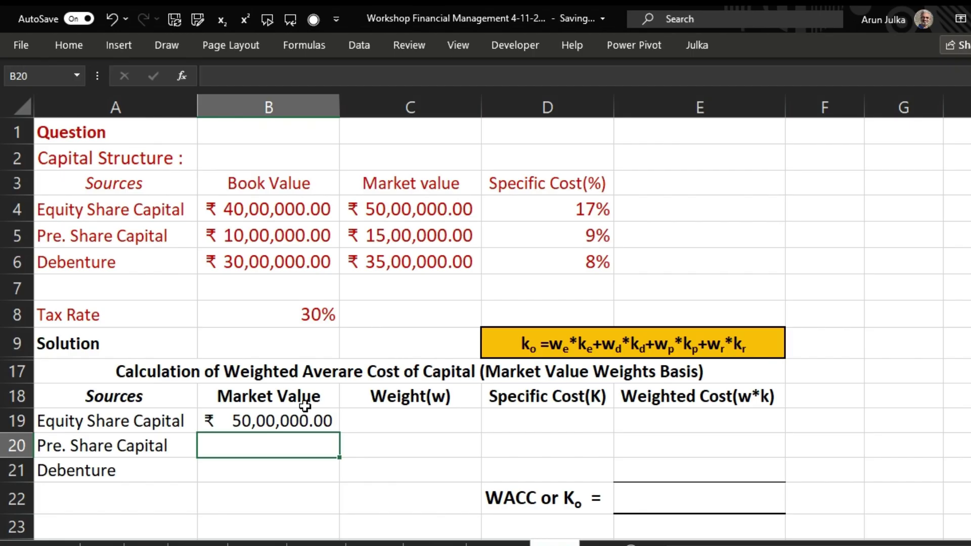
{"action": "left_click", "coordinate": [297, 421]}
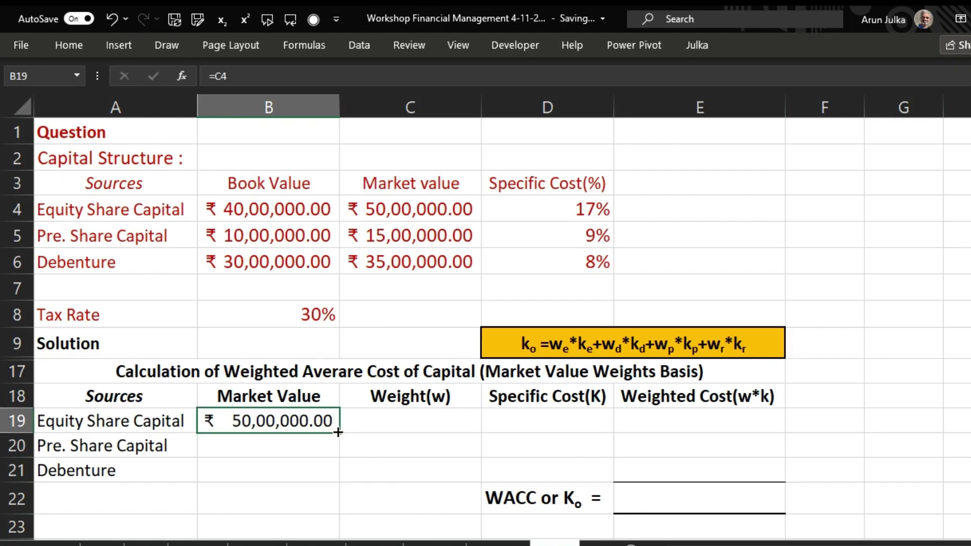
{"action": "left_click_drag", "start_coordinate": [338, 432], "coordinate": [331, 472]}
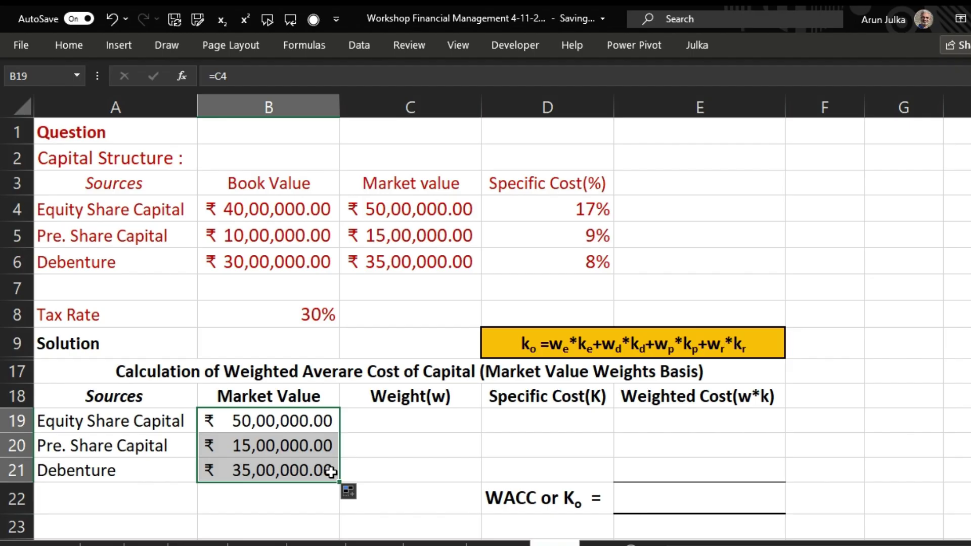
Enter =B19/SUM($B$19:$B$21) in C19 and fill down to C21 for weights 0.5, 0.15, 0.35
{"action": "left_click", "coordinate": [413, 411]}
{"action": "type", "text": "="}
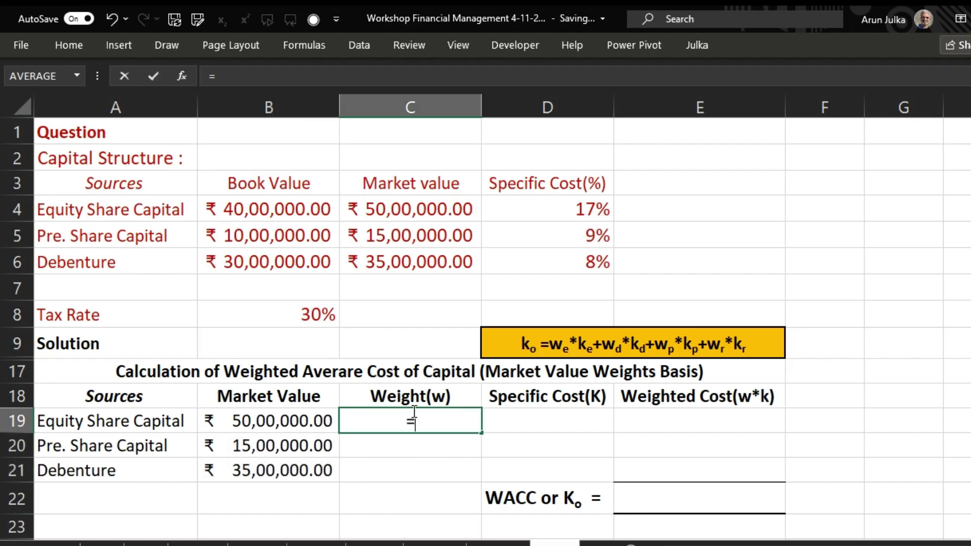
{"action": "left_click", "coordinate": [286, 416]}
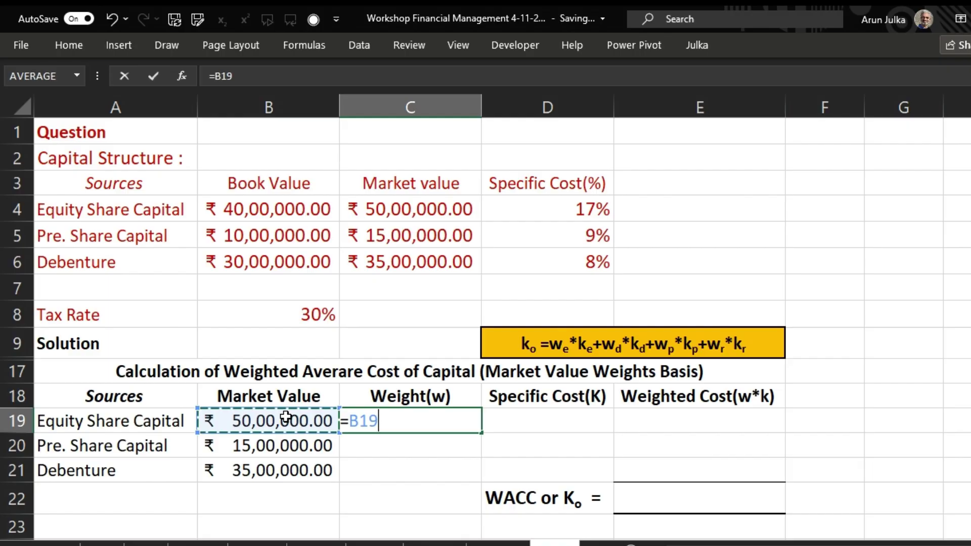
{"action": "type", "text": "/s"}
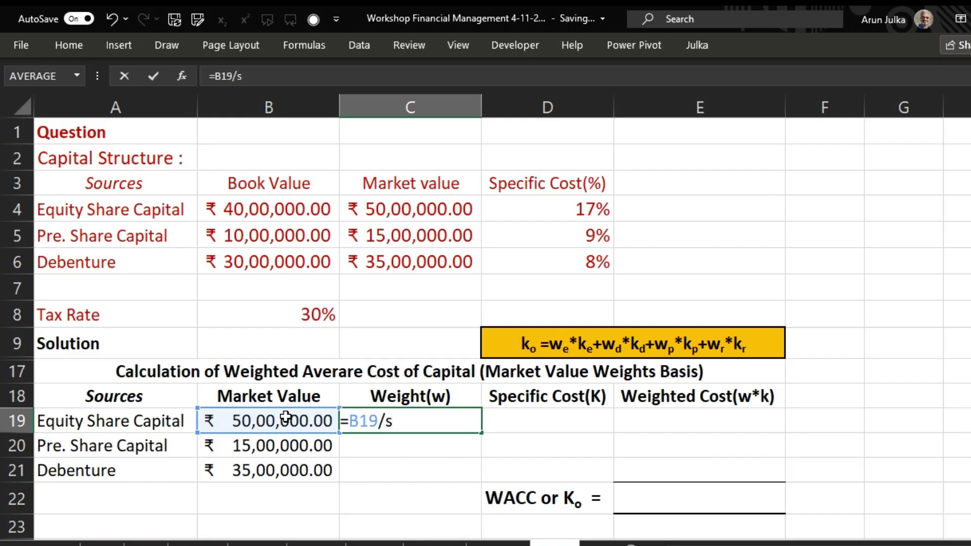
{"action": "type", "text": "um"}
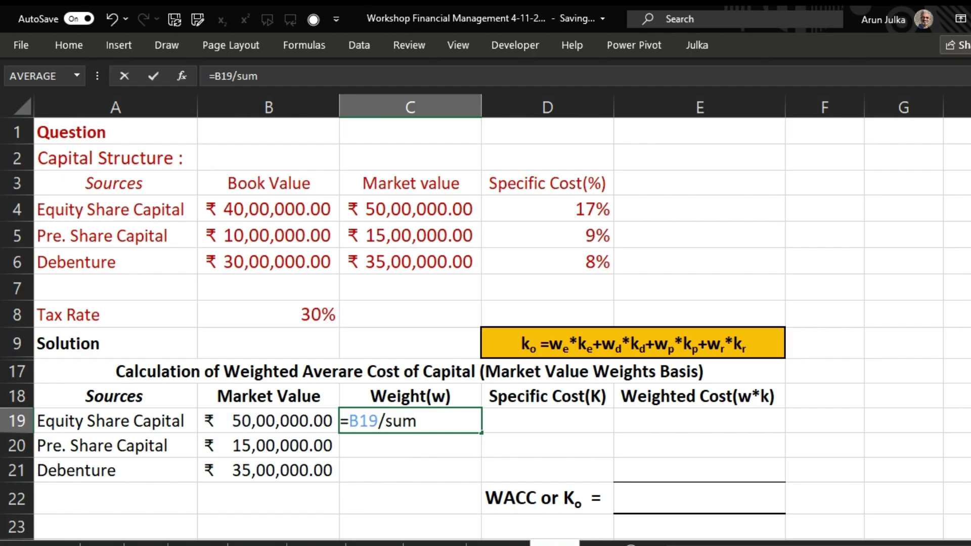
{"action": "key", "text": "Tab"}
{"action": "left_click_drag", "start_coordinate": [271, 420], "coordinate": [237, 472]}
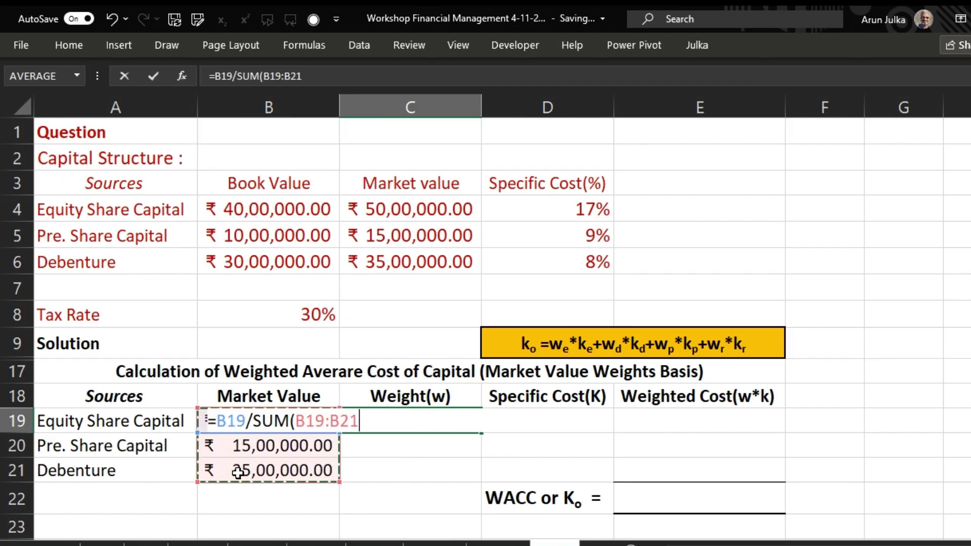
{"action": "key", "text": "F4"}
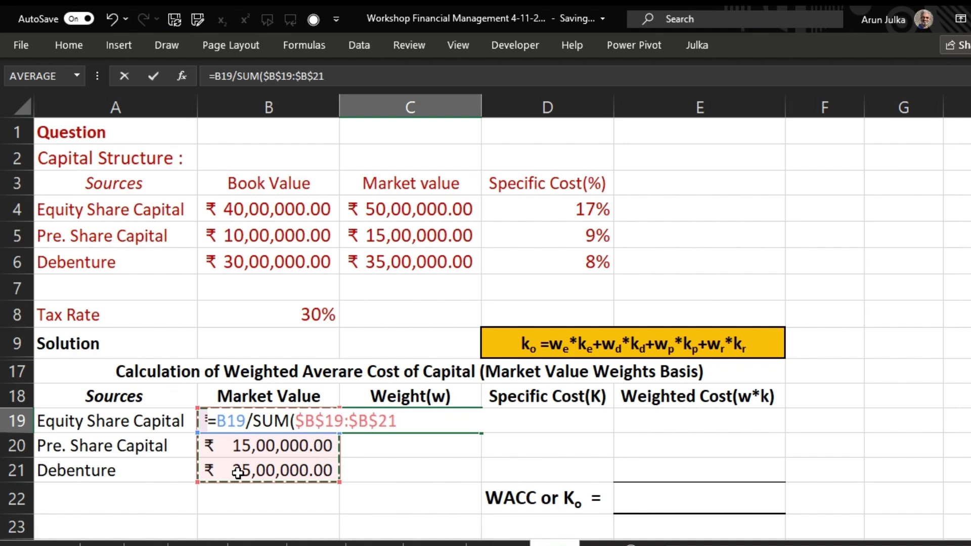
{"action": "type", "text": ")"}
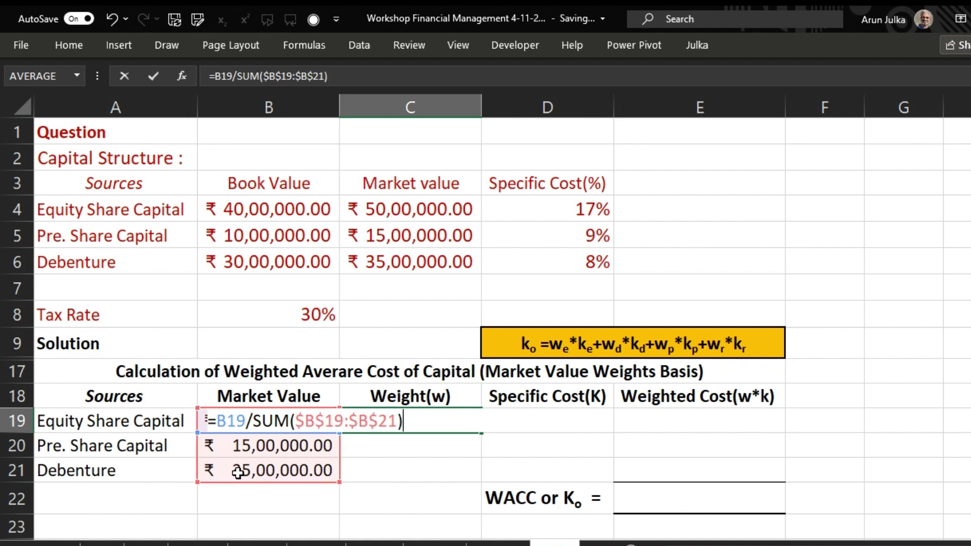
{"action": "key", "text": "Return"}
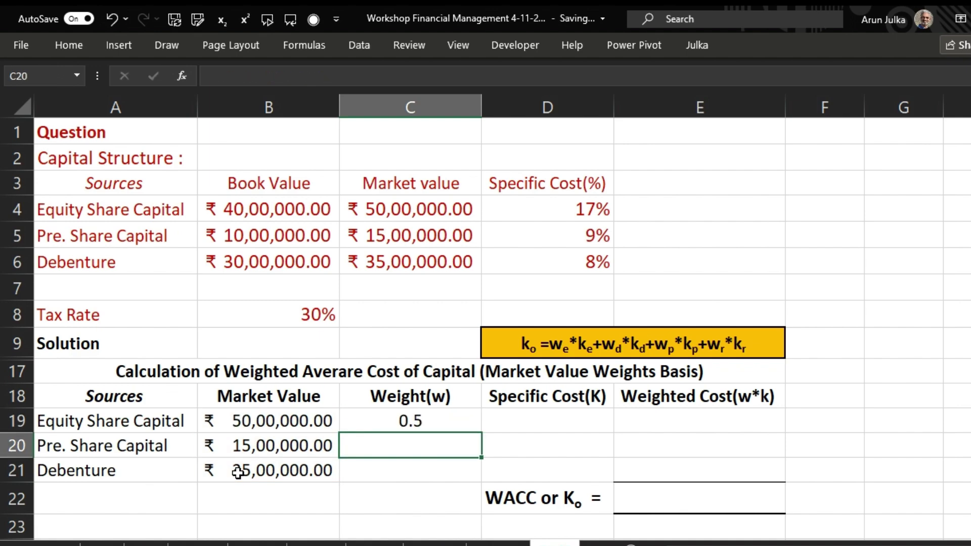
{"action": "left_click", "coordinate": [417, 424]}
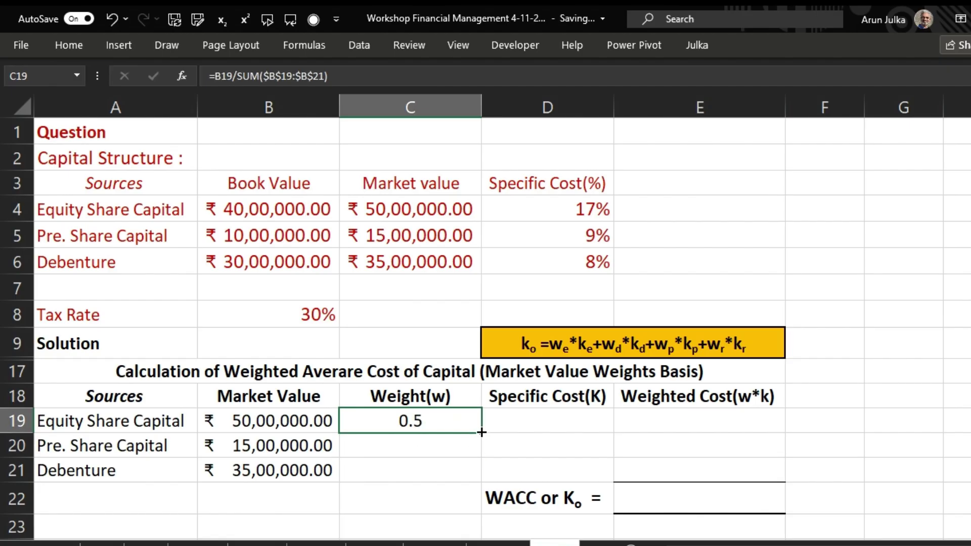
{"action": "left_click_drag", "start_coordinate": [482, 432], "coordinate": [478, 471]}
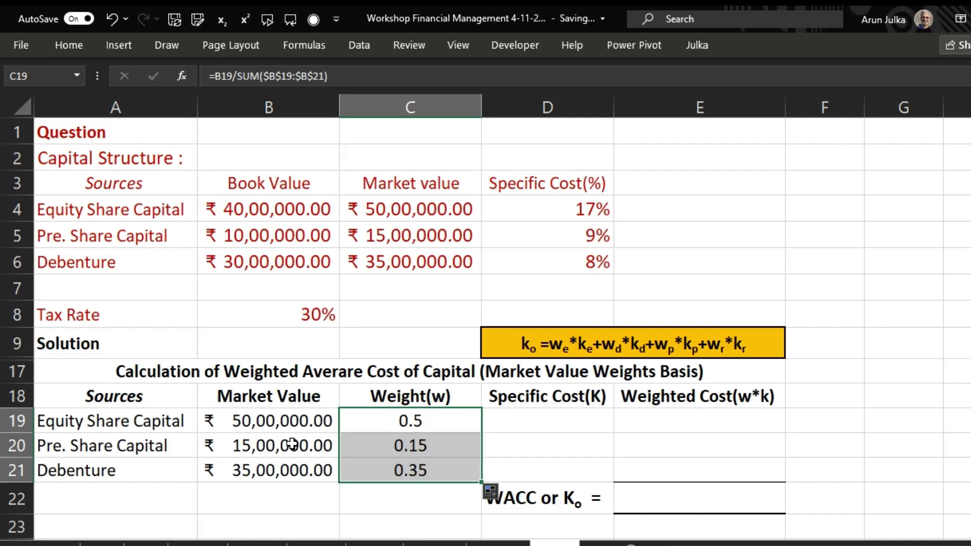
{"action": "left_click", "coordinate": [555, 425]}
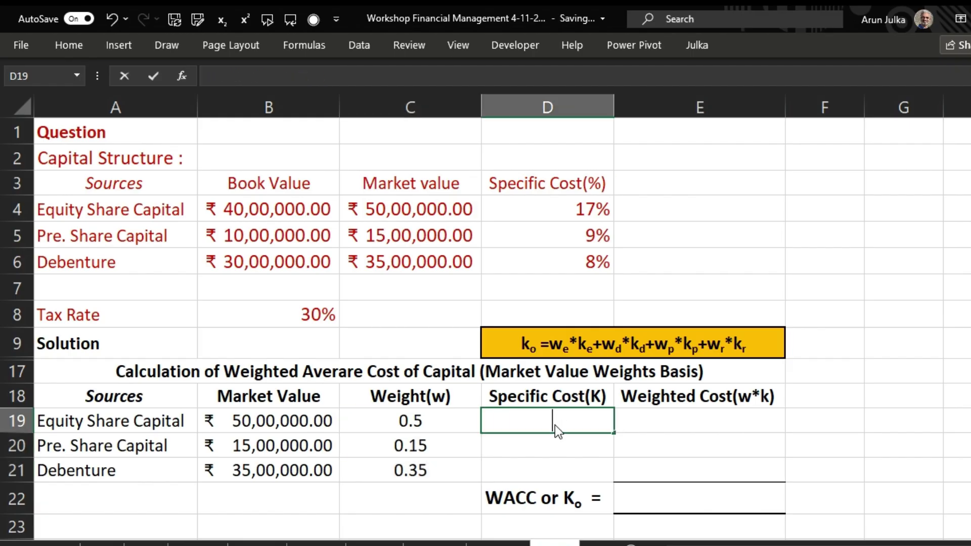
Link the equity and preference specific costs to D4 (17%) and D5 (9%)
{"action": "type", "text": "="}
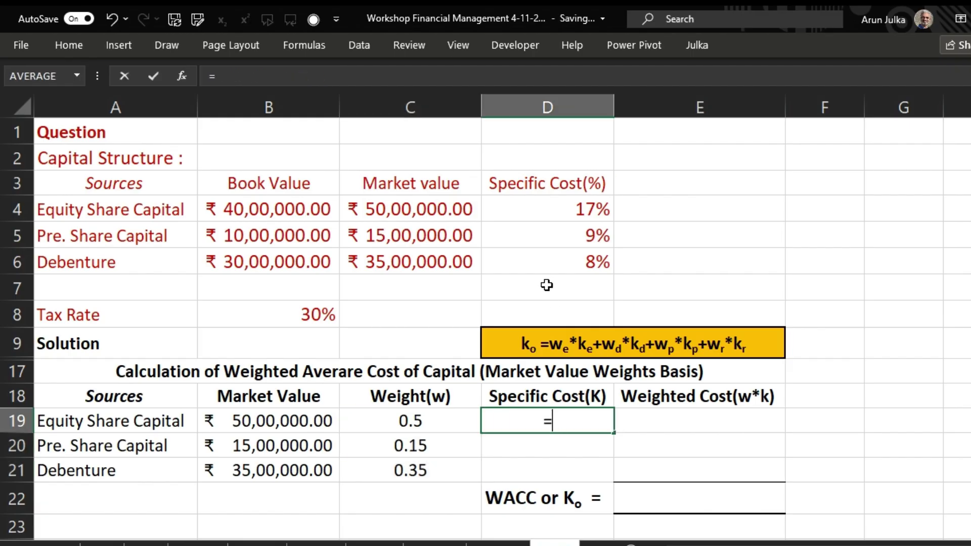
{"action": "left_click", "coordinate": [559, 206]}
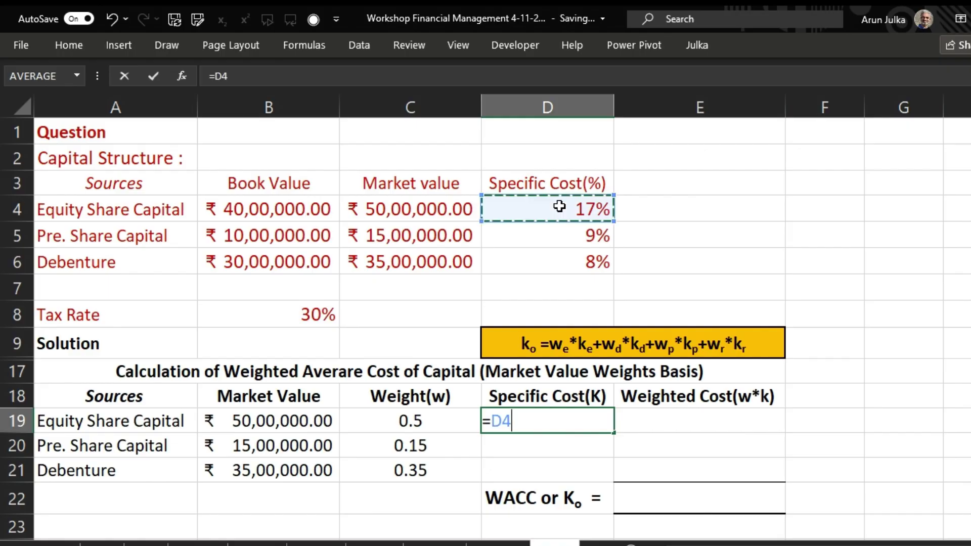
{"action": "key", "text": "Return"}
{"action": "type", "text": "="}
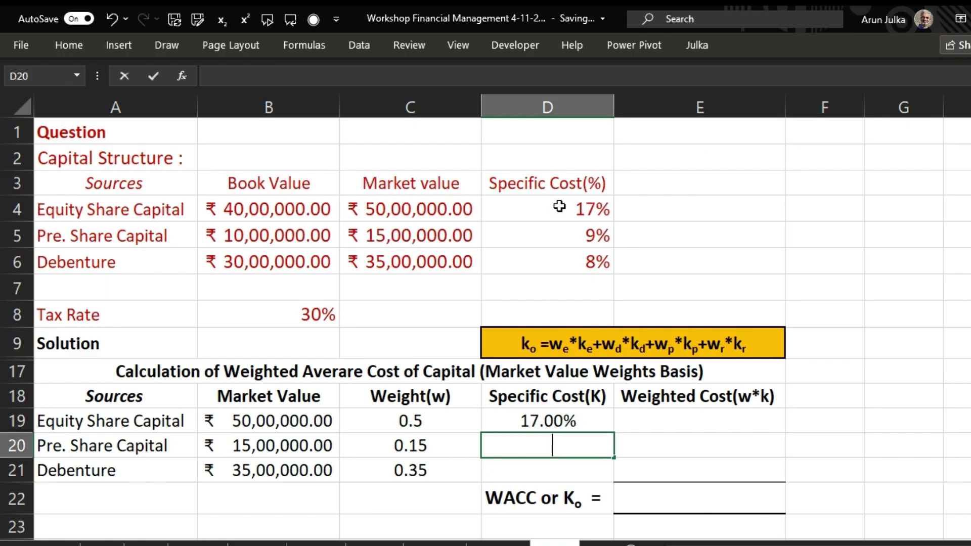
{"action": "left_click", "coordinate": [556, 231]}
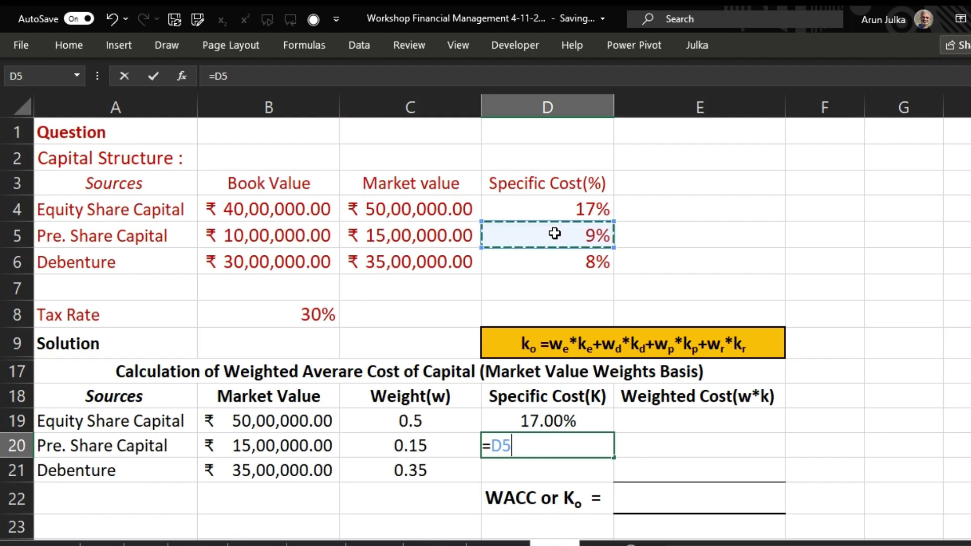
{"action": "key", "text": "Return"}
Enter the debenture's after-tax cost as =D6*(1-B8), giving 5.60%
{"action": "type", "text": "="}
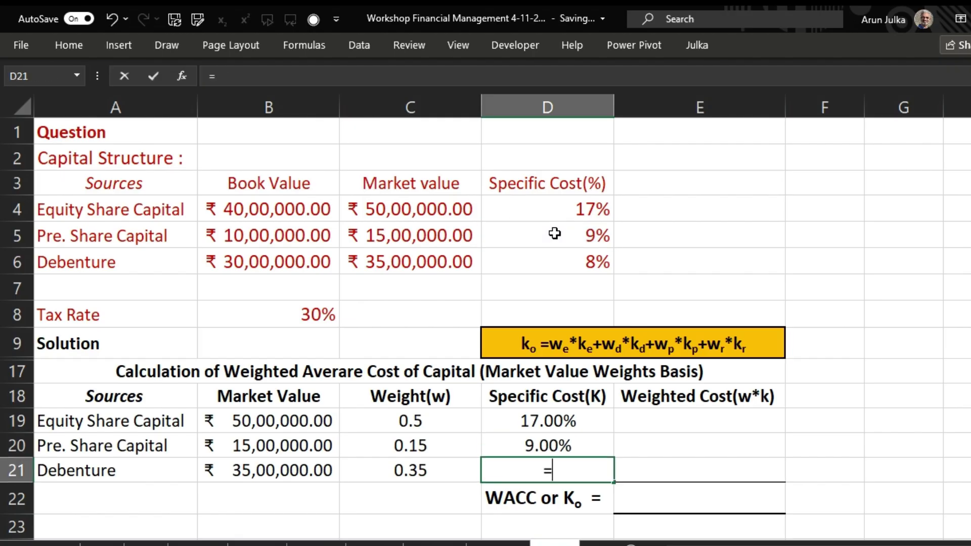
{"action": "left_click", "coordinate": [562, 260]}
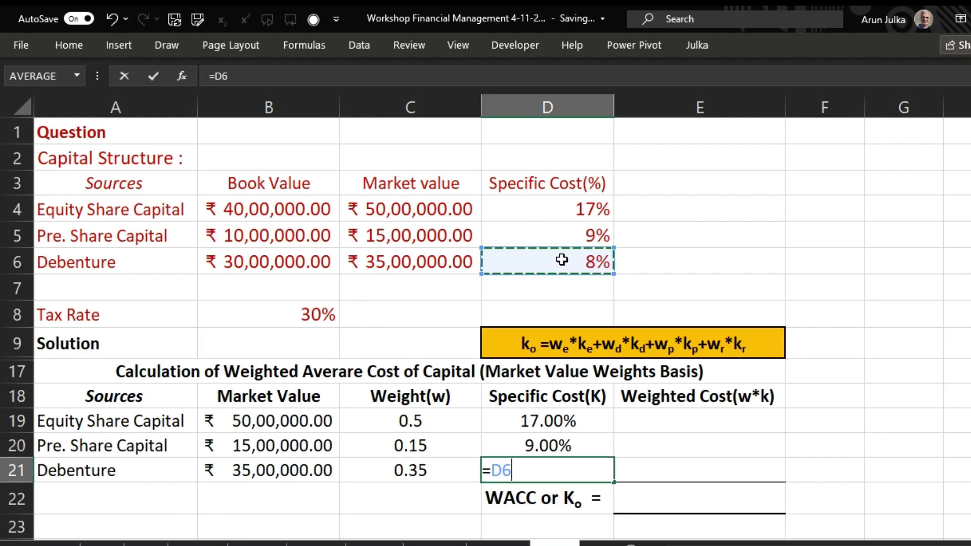
{"action": "type", "text": "*"}
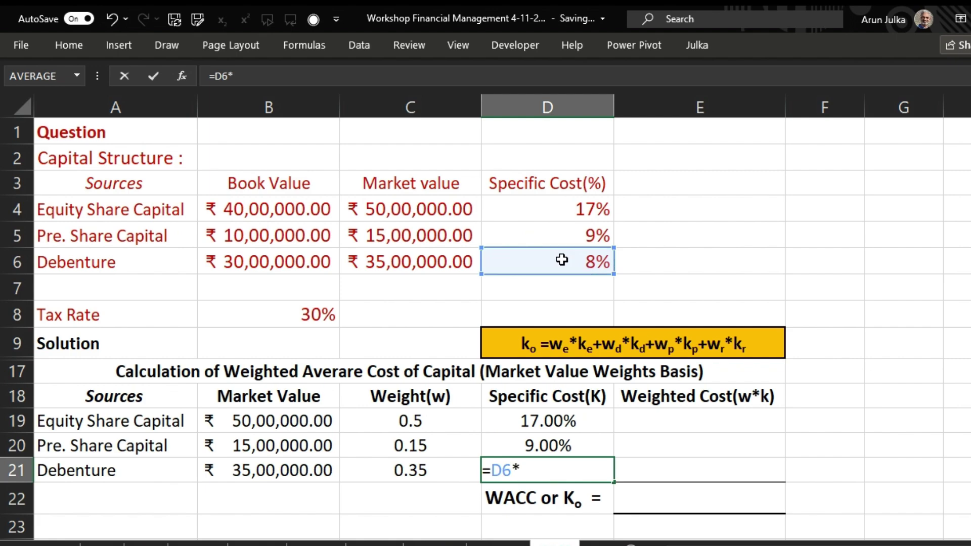
{"action": "type", "text": "(1-"}
{"action": "left_click", "coordinate": [303, 316]}
{"action": "type", "text": ")"}
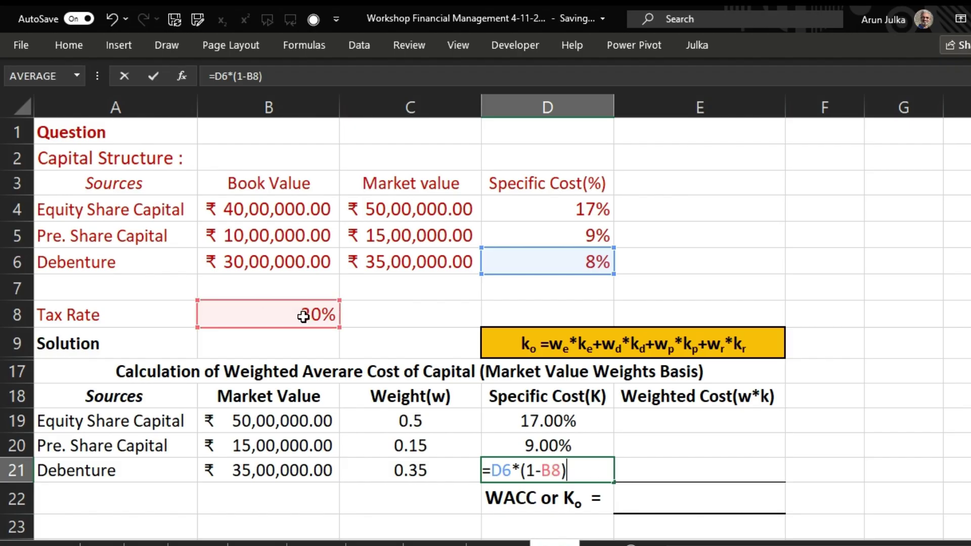
{"action": "key", "text": "Return"}
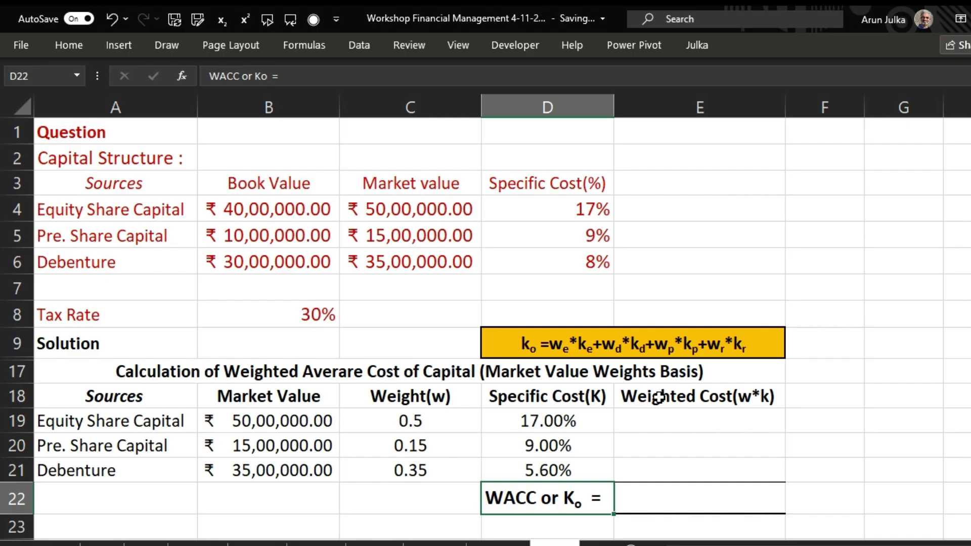
{"action": "left_click", "coordinate": [660, 414]}
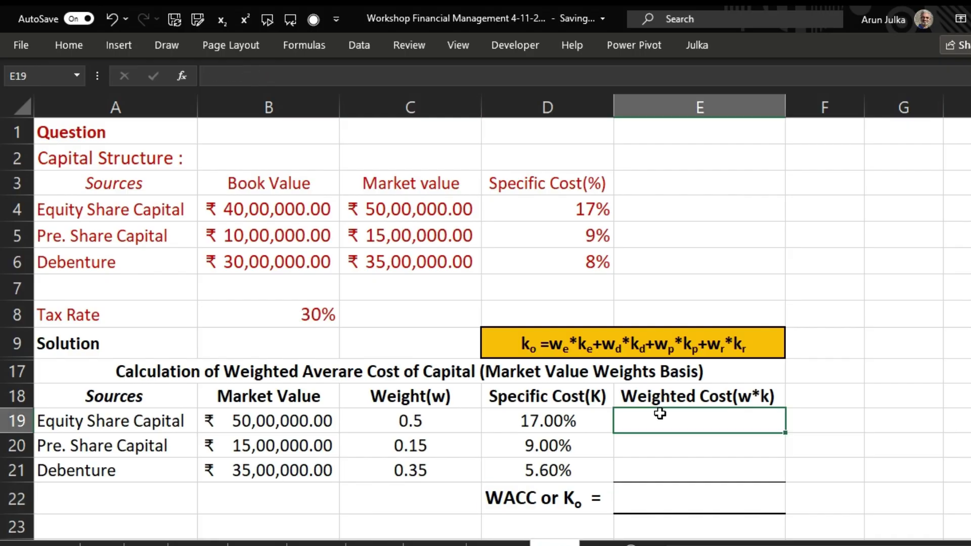
Enter =C19*D19 in E19 and fill down to E21, giving 8.50%, 1.35% and 1.96%
{"action": "type", "text": "="}
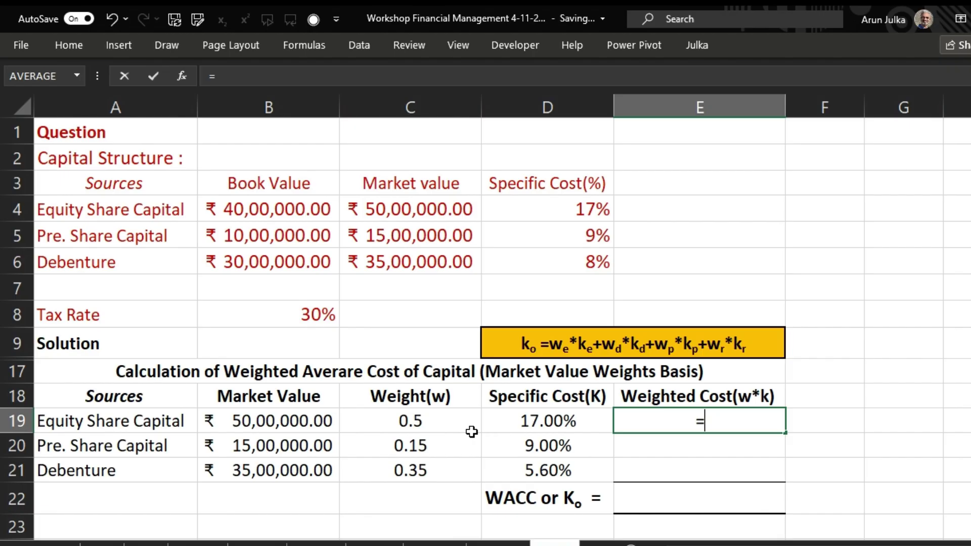
{"action": "left_click", "coordinate": [446, 422]}
{"action": "type", "text": "*"}
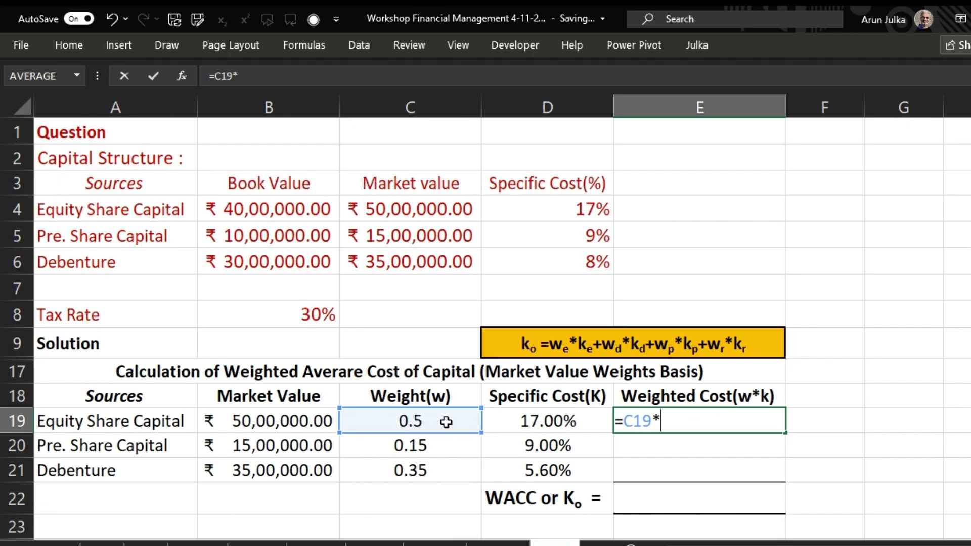
{"action": "left_click", "coordinate": [573, 417]}
{"action": "key", "text": "Return"}
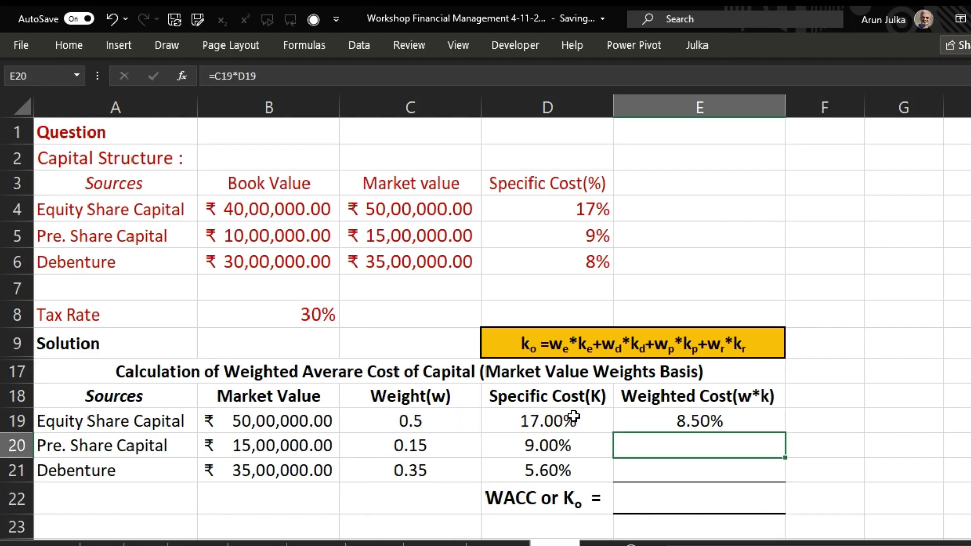
{"action": "left_click", "coordinate": [672, 421]}
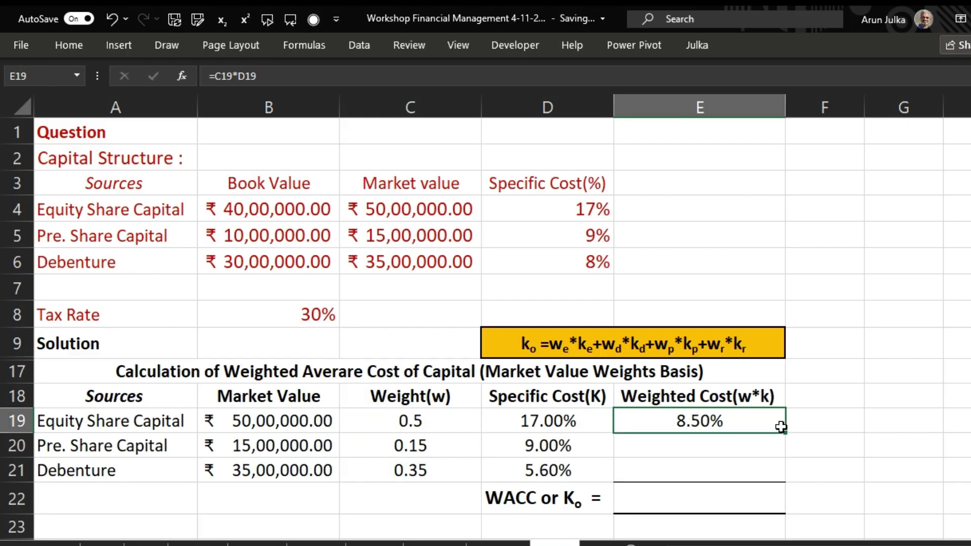
{"action": "left_click_drag", "start_coordinate": [781, 427], "coordinate": [785, 477]}
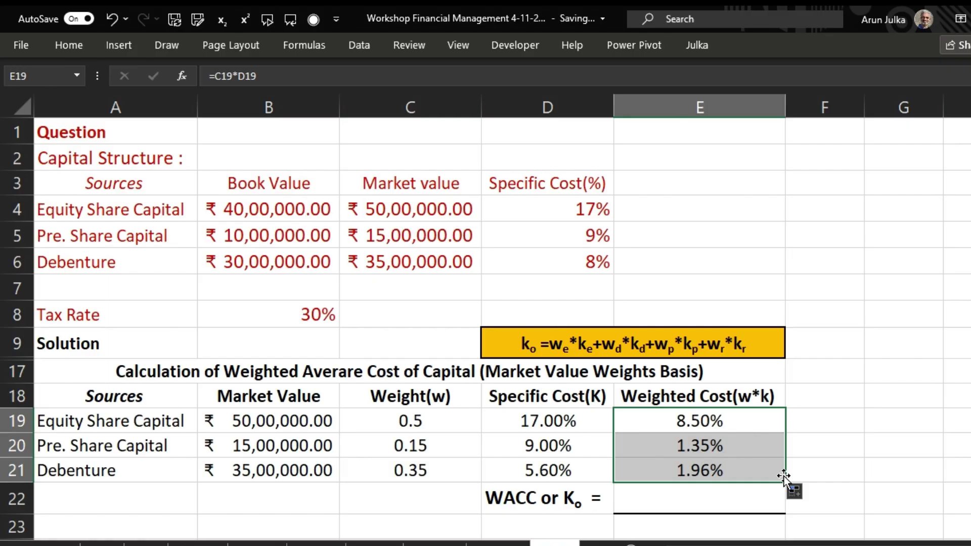
Total the market-value weighted costs in E22 with =SUM(E19:E21), giving 11.81%
{"action": "left_click", "coordinate": [689, 500]}
{"action": "type", "text": "="}
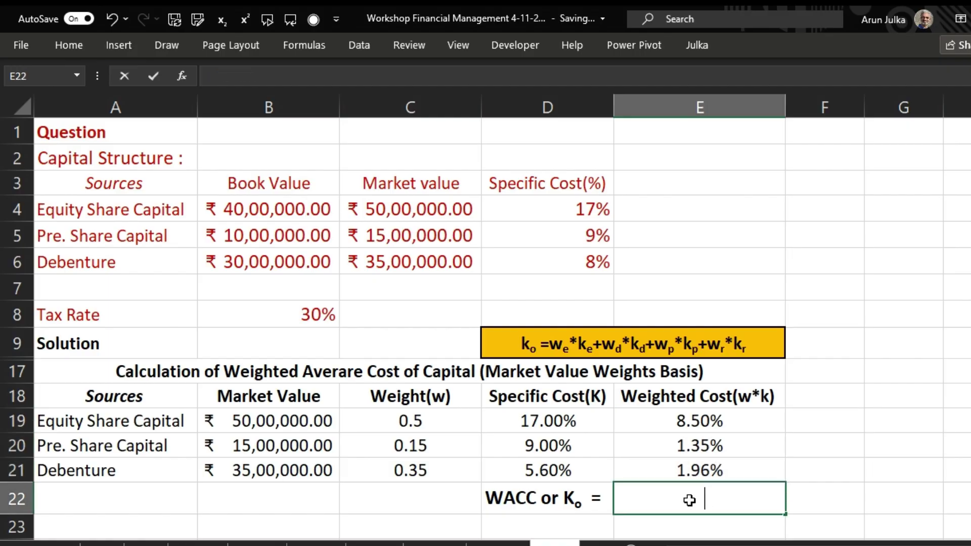
{"action": "type", "text": "sum"}
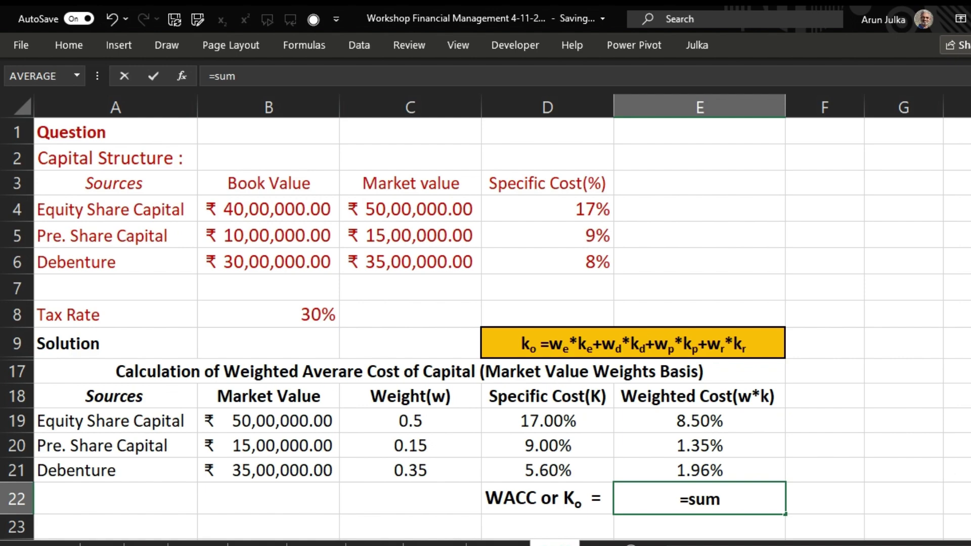
{"action": "key", "text": "Tab"}
{"action": "left_click_drag", "start_coordinate": [703, 426], "coordinate": [696, 459]}
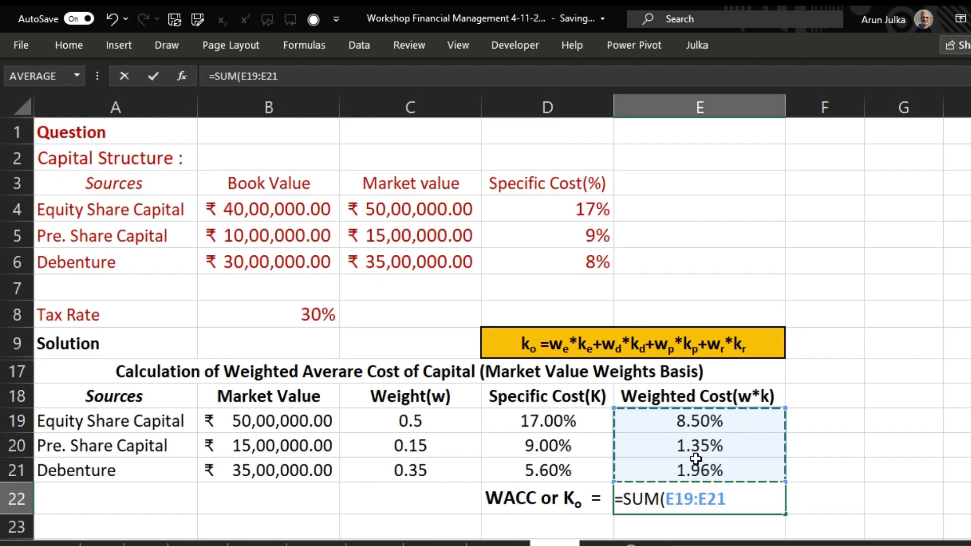
{"action": "type", "text": ")"}
{"action": "key", "text": "Return"}
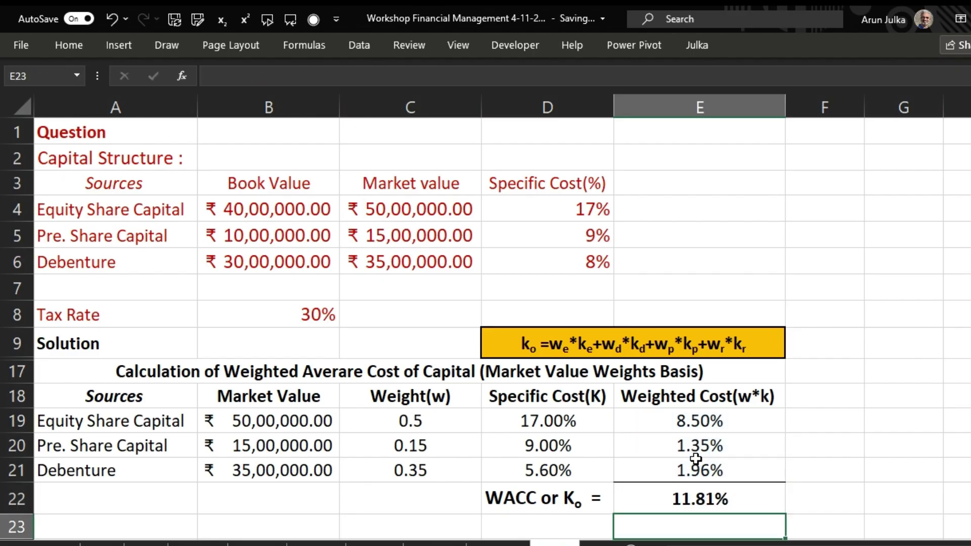